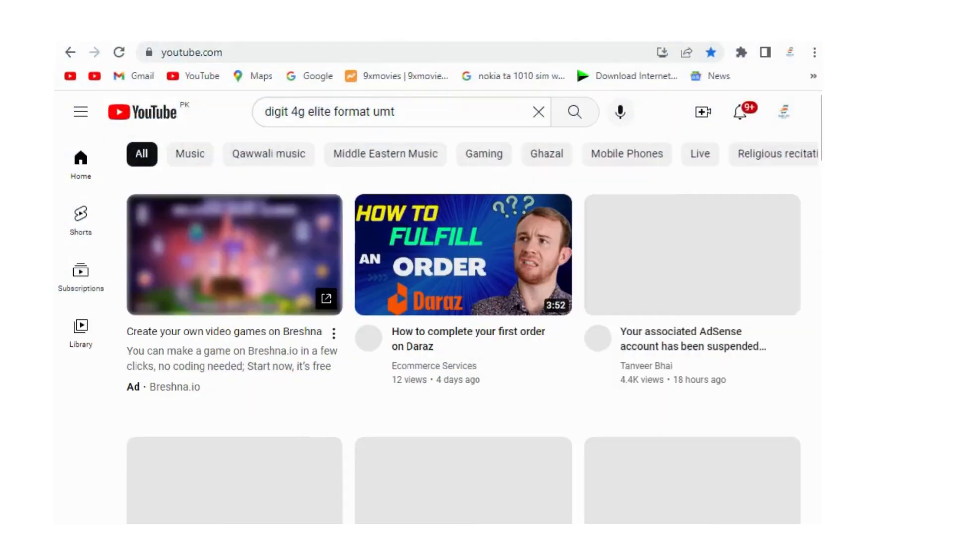
- Open canva.com/youtube-thumbnails/templates/ in a new browser tab
{"action": "key", "text": "ctrl+t"}
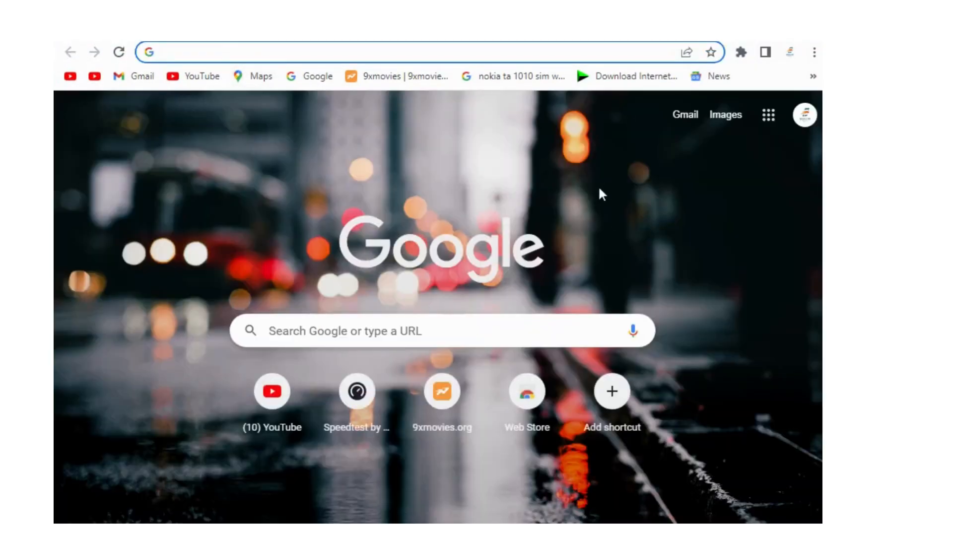
{"action": "type", "text": "canva.com/youtube-thumbnails/templates/"}
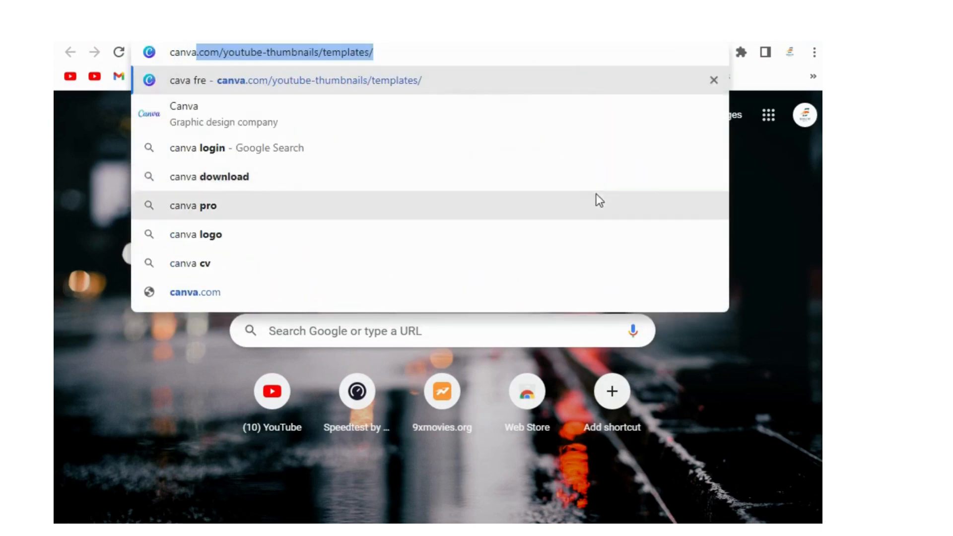
{"action": "key", "text": "Return"}
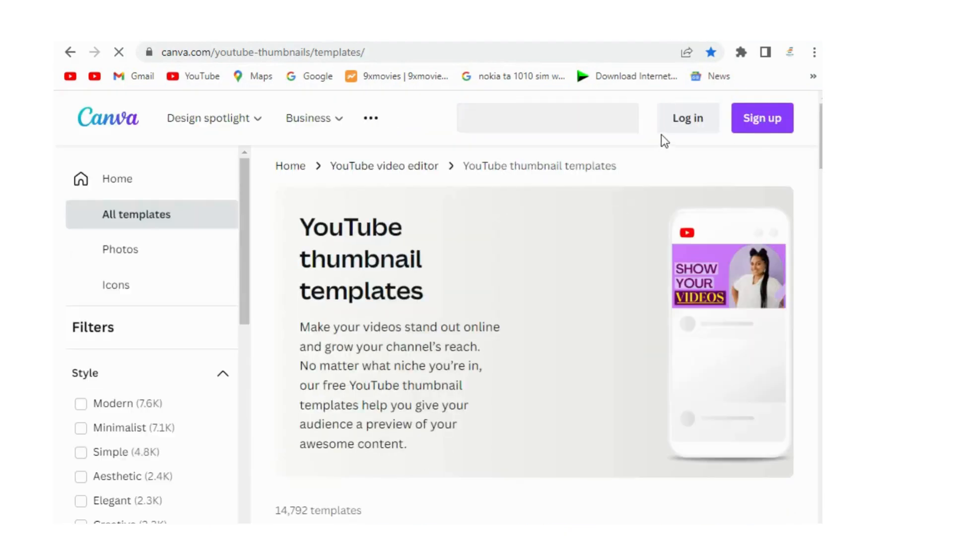
- Log in to Canva through Google with the account already listed in the sign-in window
{"action": "left_click", "coordinate": [663, 125]}
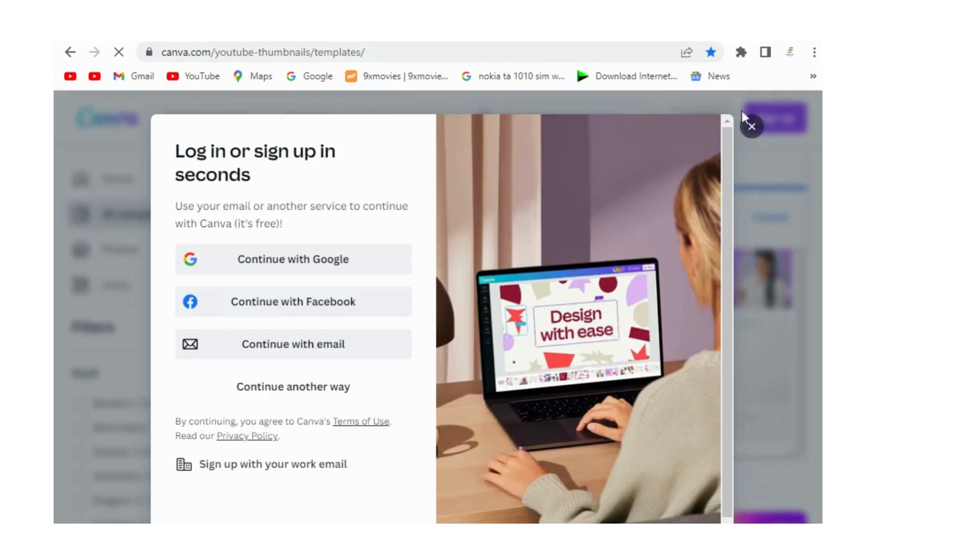
{"action": "left_click", "coordinate": [334, 276]}
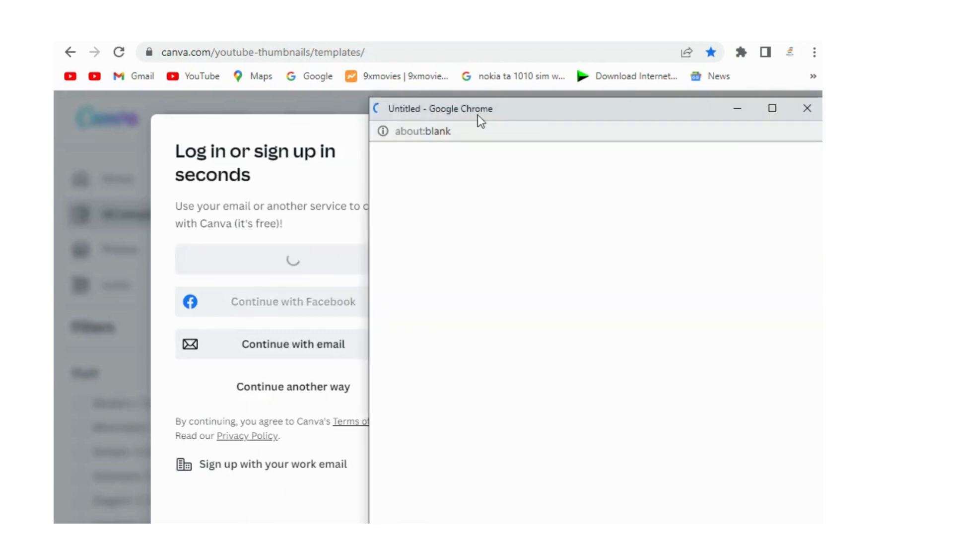
{"action": "left_click_drag", "start_coordinate": [478, 115], "coordinate": [401, 107]}
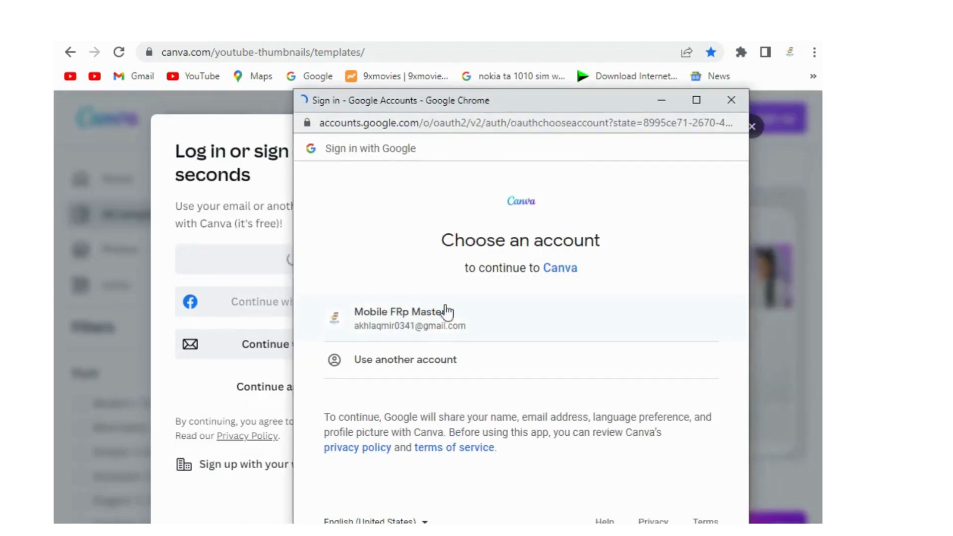
{"action": "left_click", "coordinate": [446, 312]}
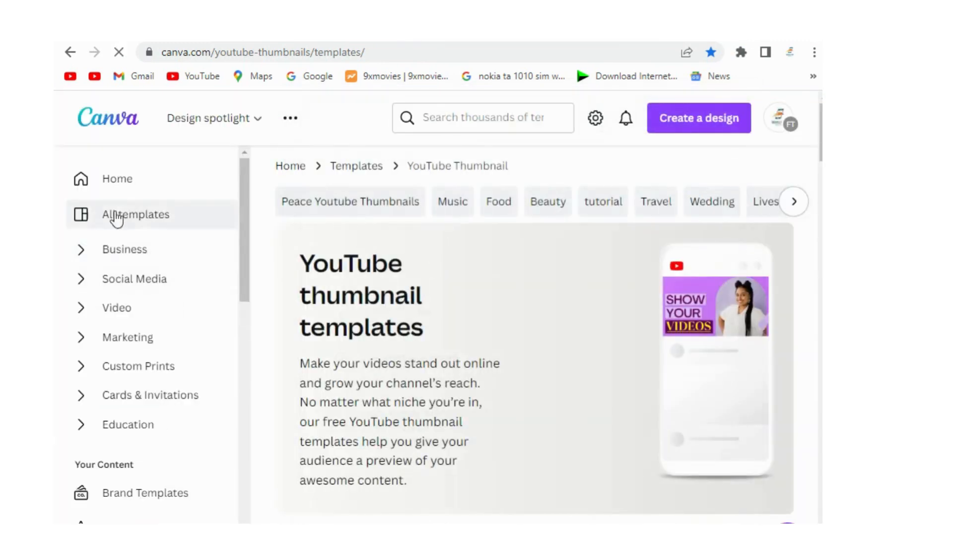
- Go to the Canva home page and find templates with the recent search "youtube channel intro"
{"action": "left_click", "coordinate": [111, 180]}
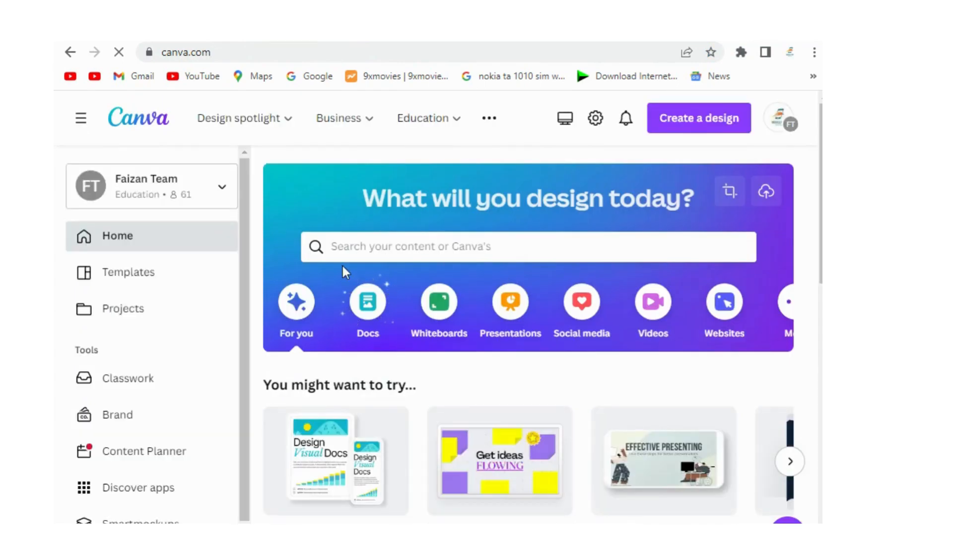
{"action": "left_click", "coordinate": [400, 245]}
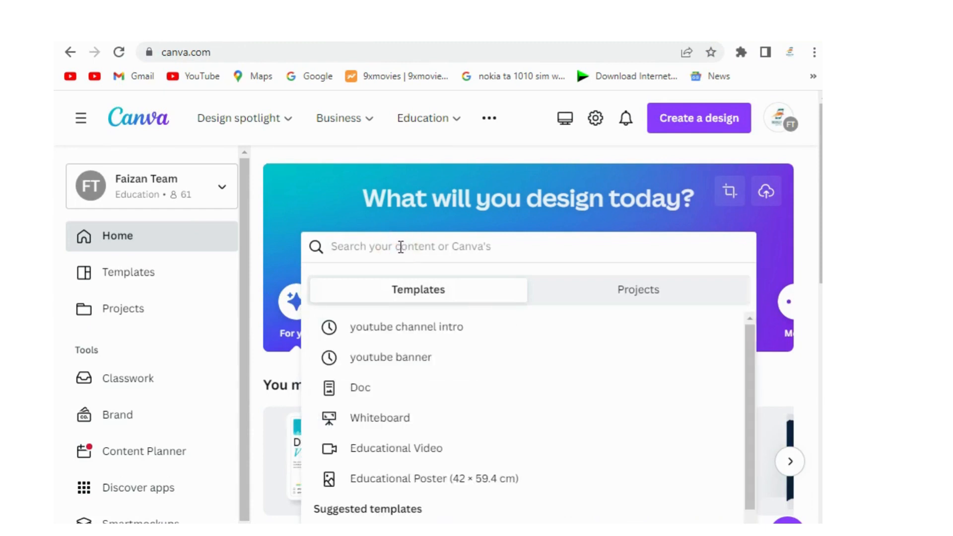
{"action": "left_click", "coordinate": [444, 334]}
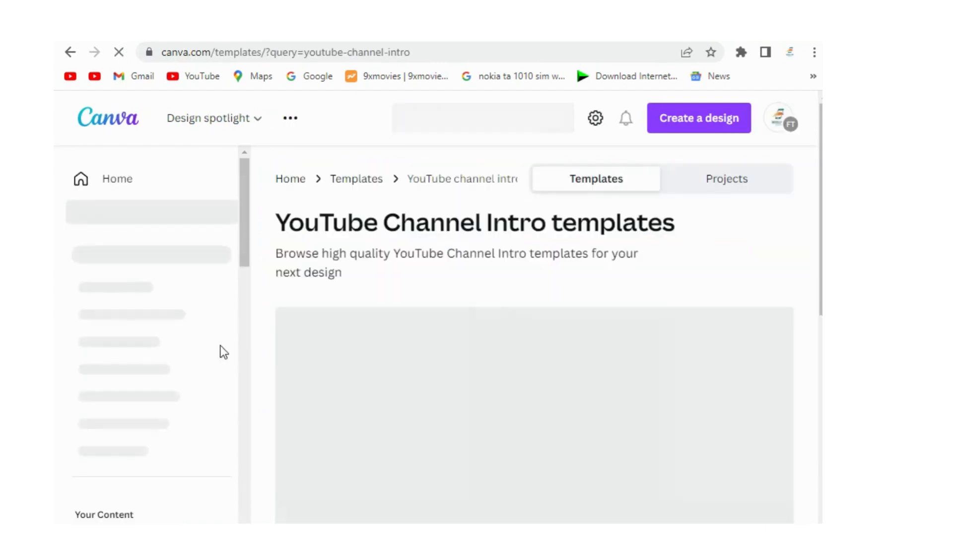
- Choose the "Pink White Bold Futuristic Gaming Channel Youtube Intro" template from the results and open it for customising
{"action": "scroll", "coordinate": [519, 319], "scroll_direction": "down", "scroll_amount": 2}
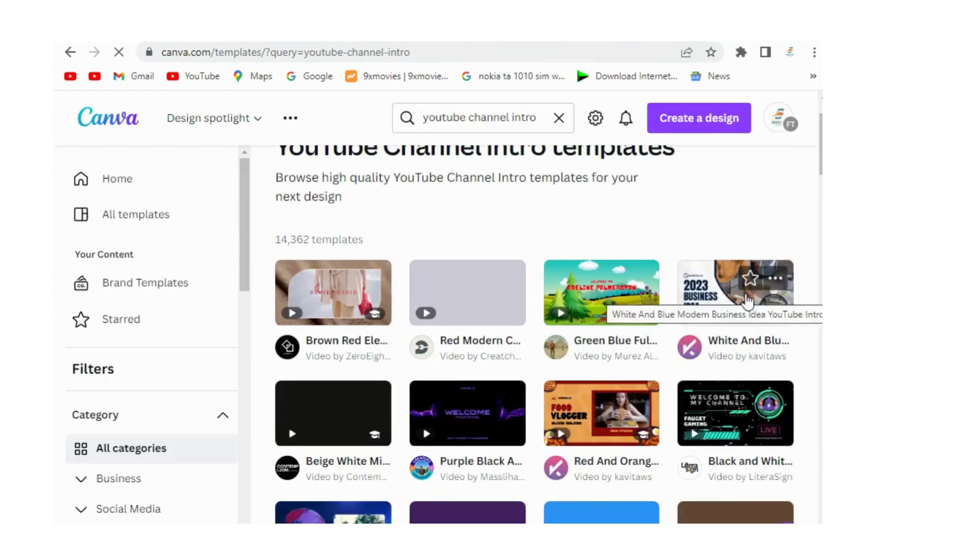
{"action": "scroll", "coordinate": [748, 300], "scroll_direction": "down", "scroll_amount": 2}
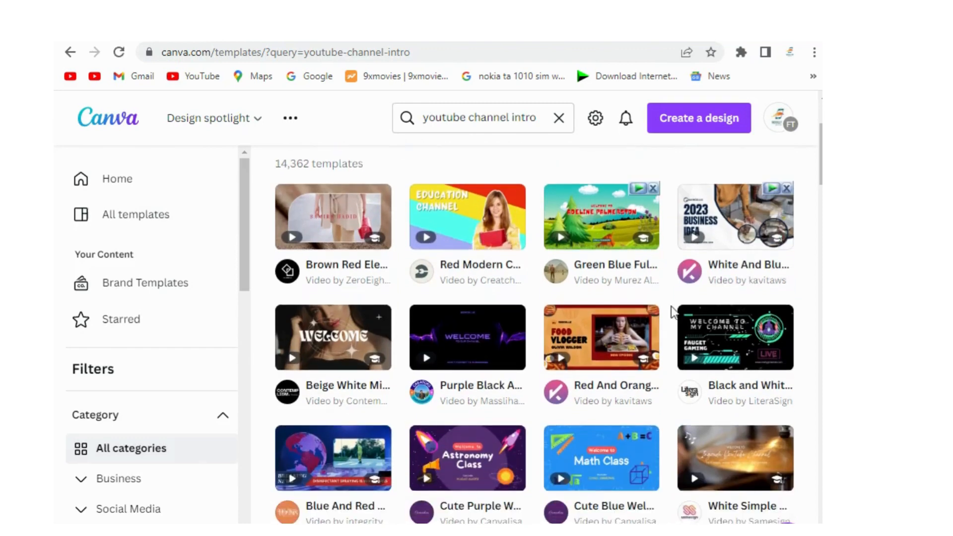
{"action": "scroll", "coordinate": [490, 341], "scroll_direction": "down", "scroll_amount": 6}
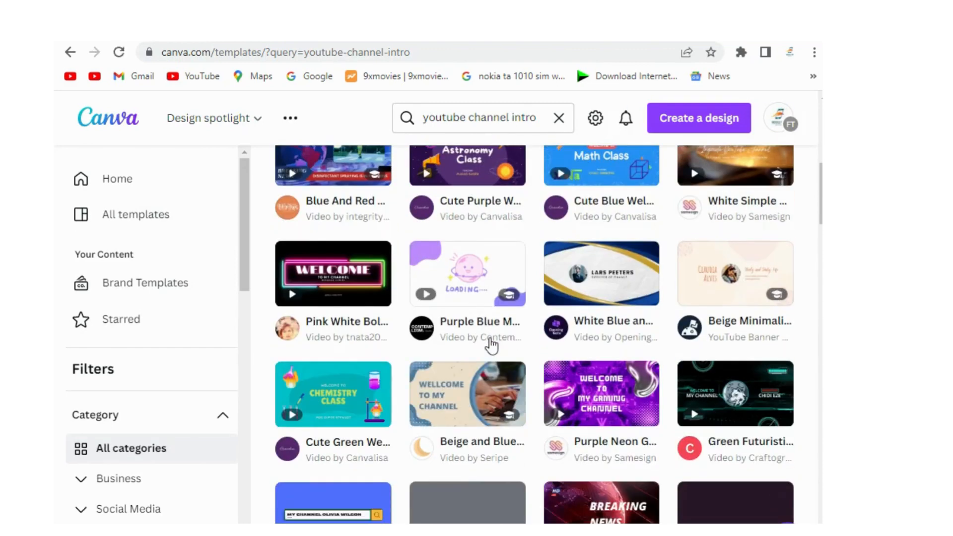
{"action": "mouse_move", "coordinate": [317, 285]}
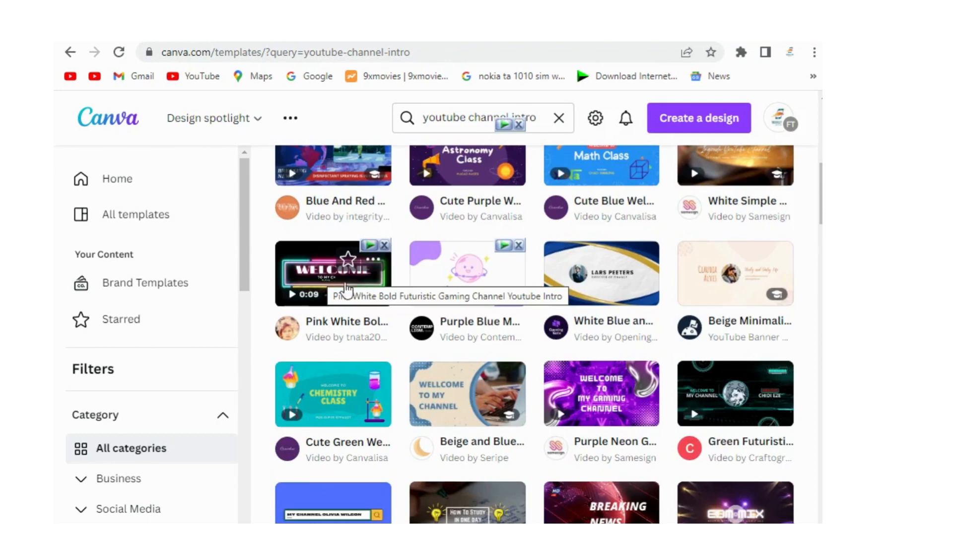
{"action": "left_click", "coordinate": [315, 271]}
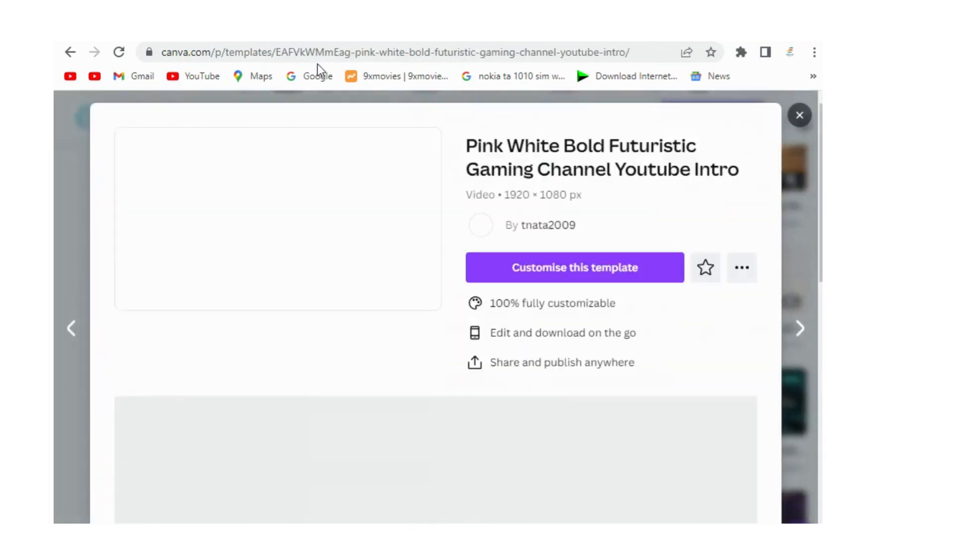
{"action": "left_click", "coordinate": [622, 270]}
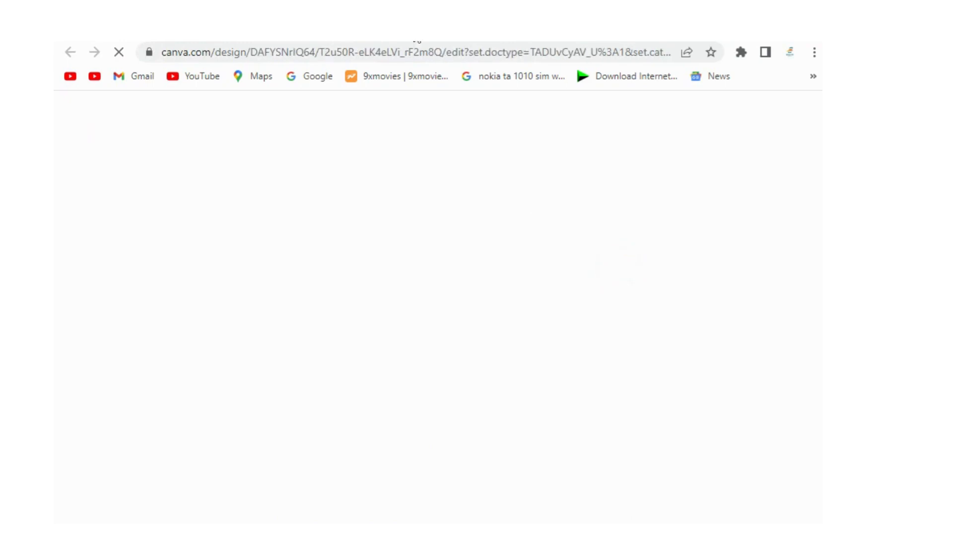
- Preview the neon welcome intro's video playback in the editor
{"action": "left_click", "coordinate": [369, 40]}
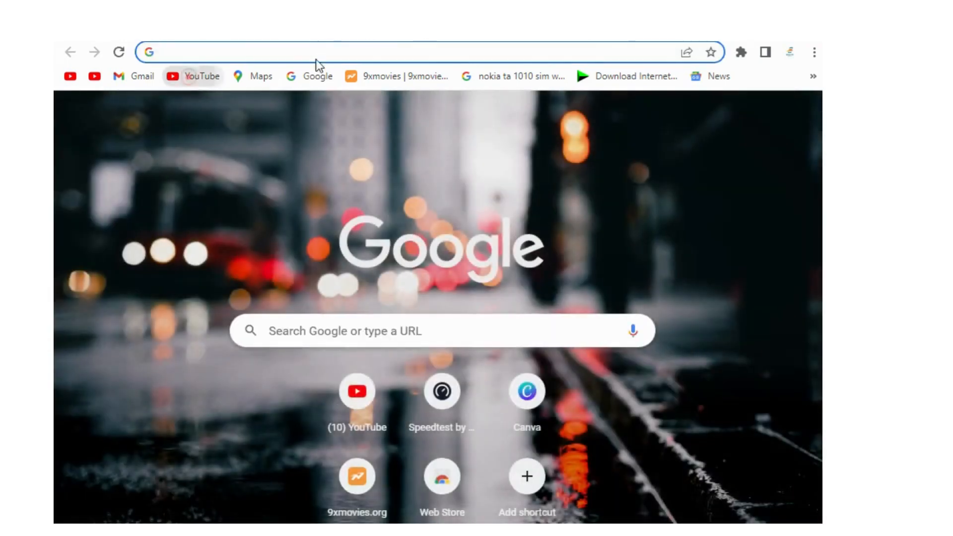
{"action": "left_click", "coordinate": [338, 40]}
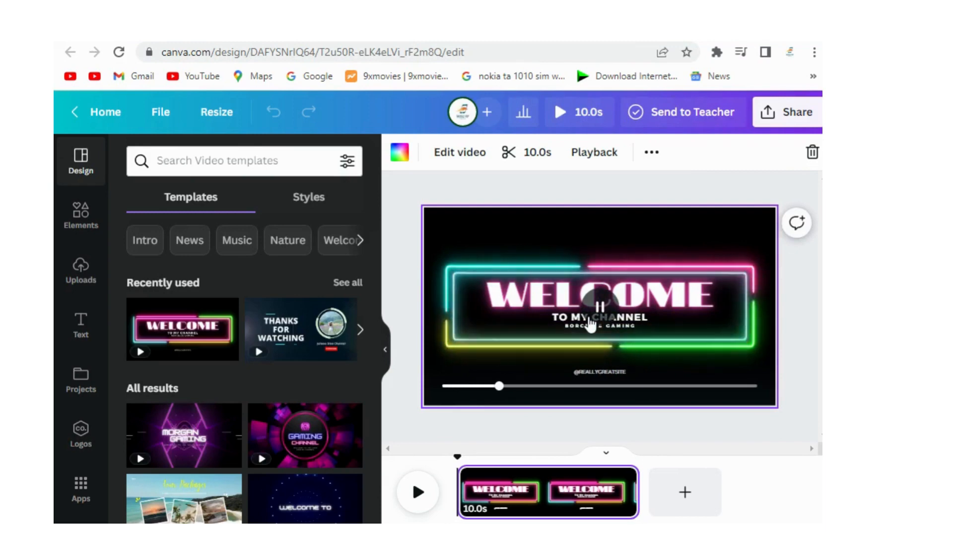
{"action": "left_click", "coordinate": [577, 315]}
{"action": "left_click", "coordinate": [595, 313]}
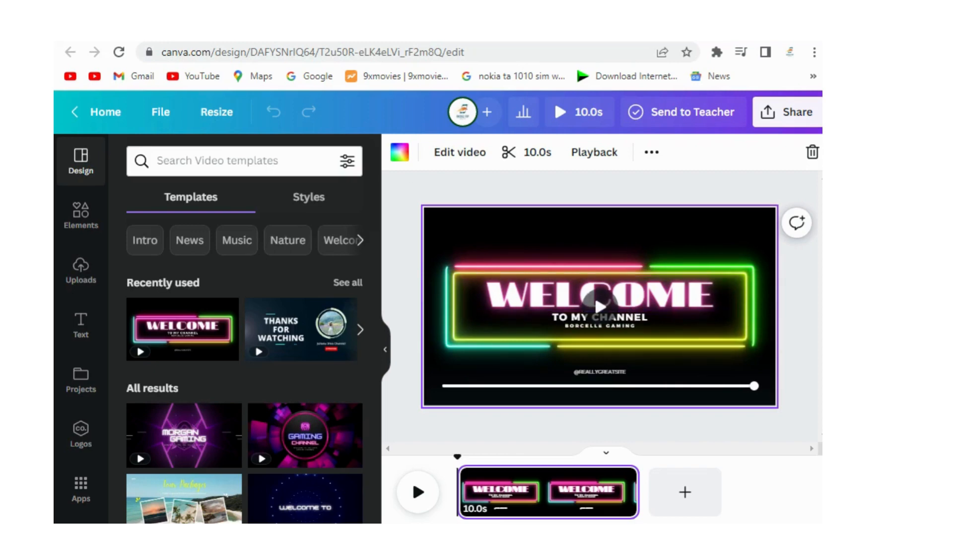
{"action": "key", "text": "ctrl+t"}
{"action": "left_click", "coordinate": [356, 391]}
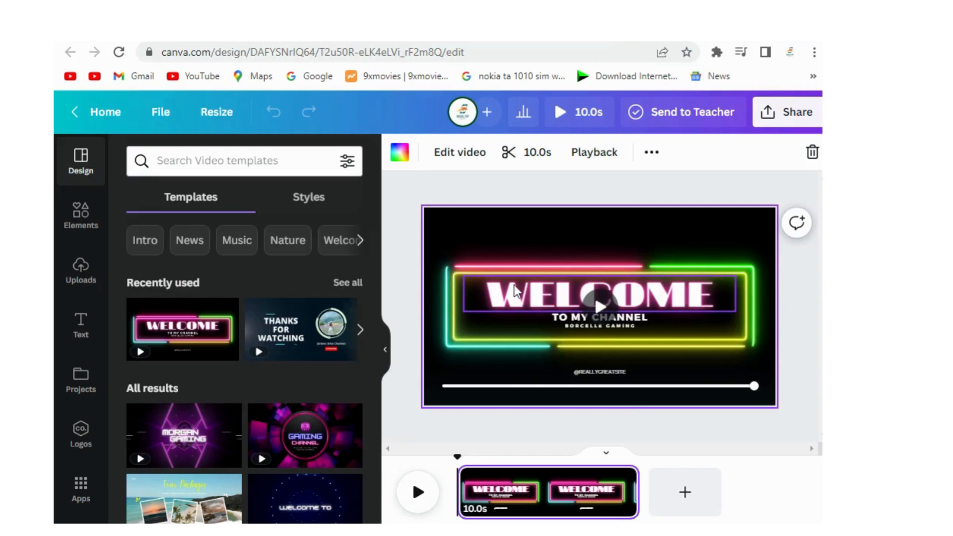
- Look through the other video templates offered for this design
{"action": "left_click", "coordinate": [515, 290]}
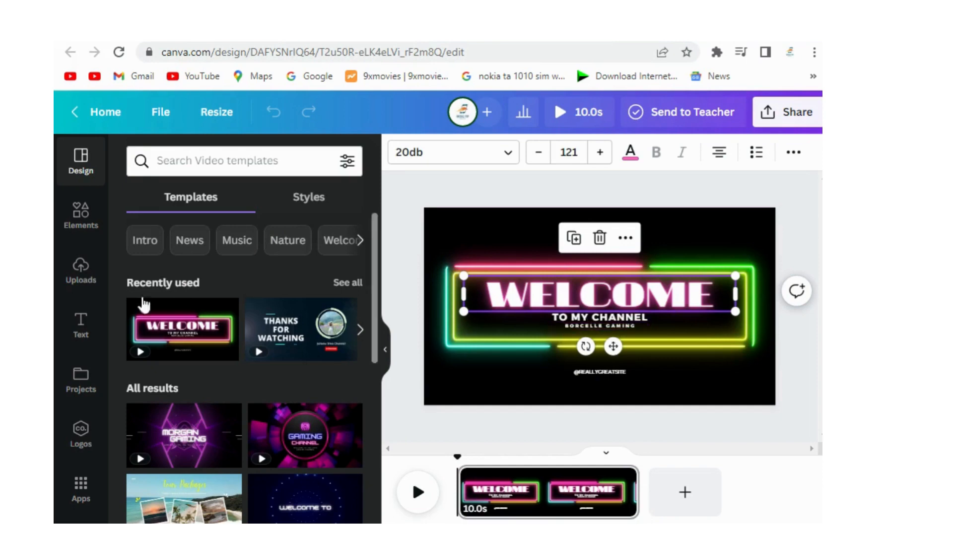
{"action": "scroll", "coordinate": [209, 365], "scroll_direction": "down", "scroll_amount": 2}
{"action": "scroll", "coordinate": [245, 334], "scroll_direction": "down", "scroll_amount": 3}
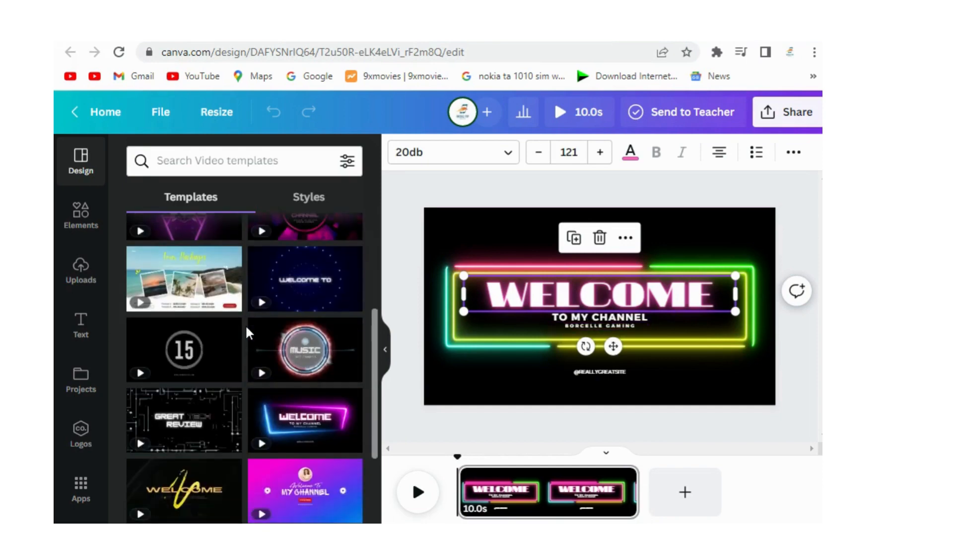
{"action": "scroll", "coordinate": [248, 330], "scroll_direction": "down", "scroll_amount": 3}
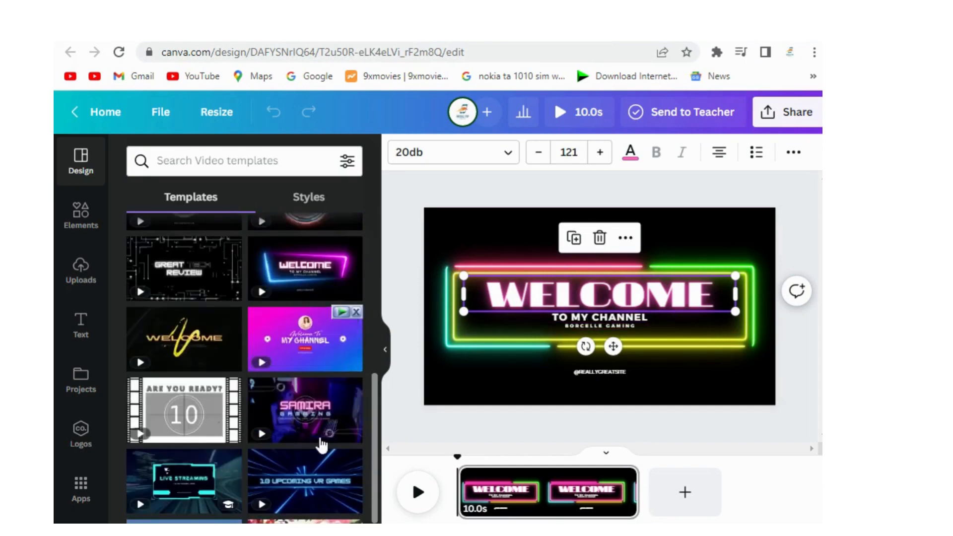
{"action": "scroll", "coordinate": [308, 425], "scroll_direction": "down", "scroll_amount": 4}
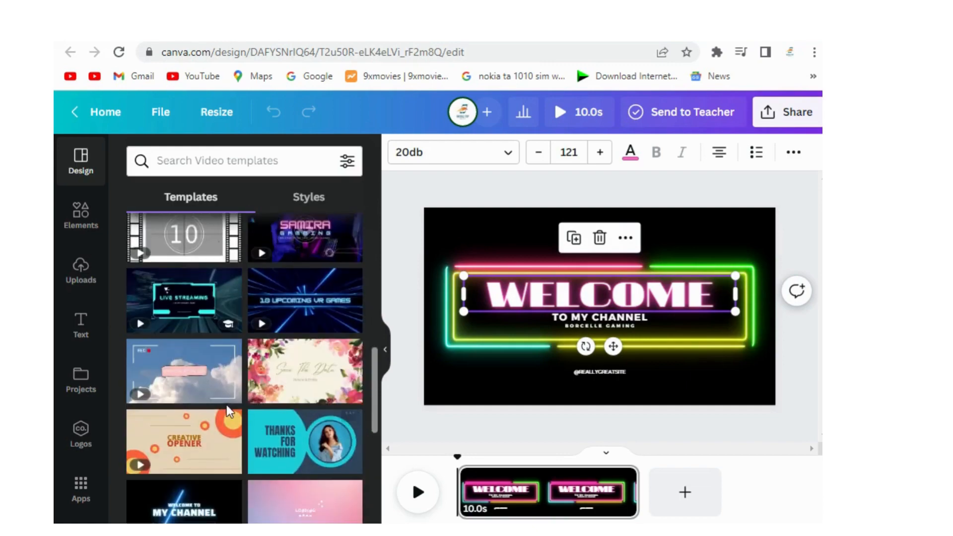
{"action": "scroll", "coordinate": [223, 410], "scroll_direction": "down", "scroll_amount": 10}
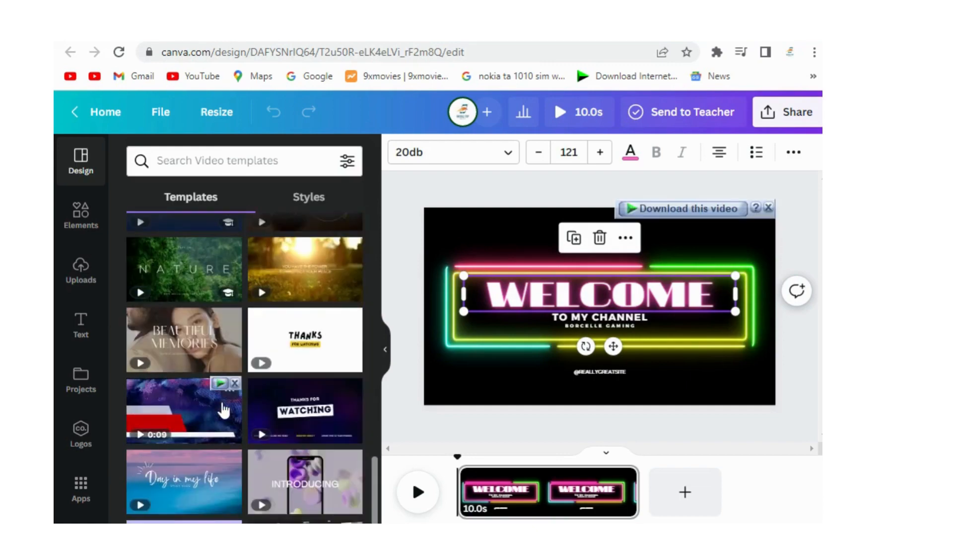
{"action": "scroll", "coordinate": [223, 407], "scroll_direction": "down", "scroll_amount": 3}
{"action": "scroll", "coordinate": [225, 408], "scroll_direction": "down", "scroll_amount": 4}
{"action": "scroll", "coordinate": [225, 409], "scroll_direction": "down", "scroll_amount": 3}
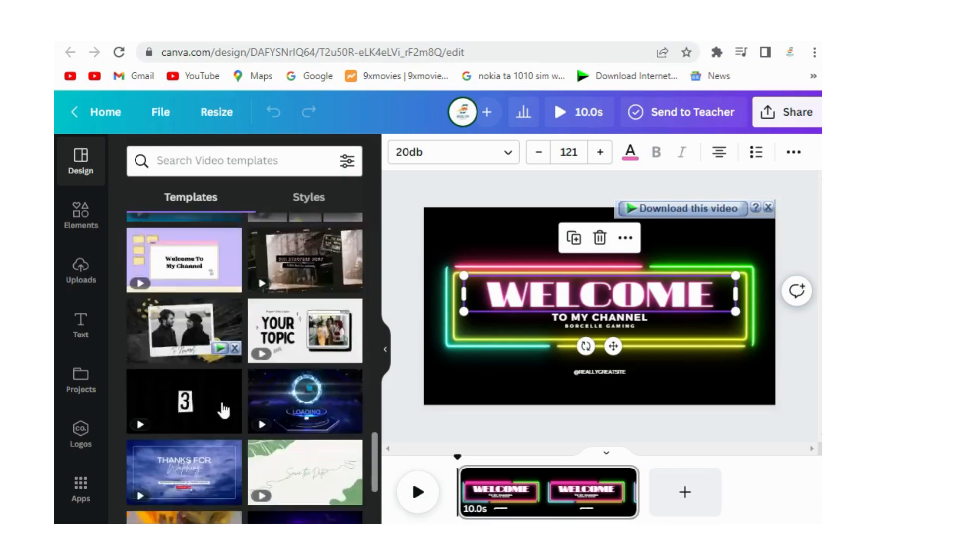
{"action": "scroll", "coordinate": [224, 410], "scroll_direction": "down", "scroll_amount": 4}
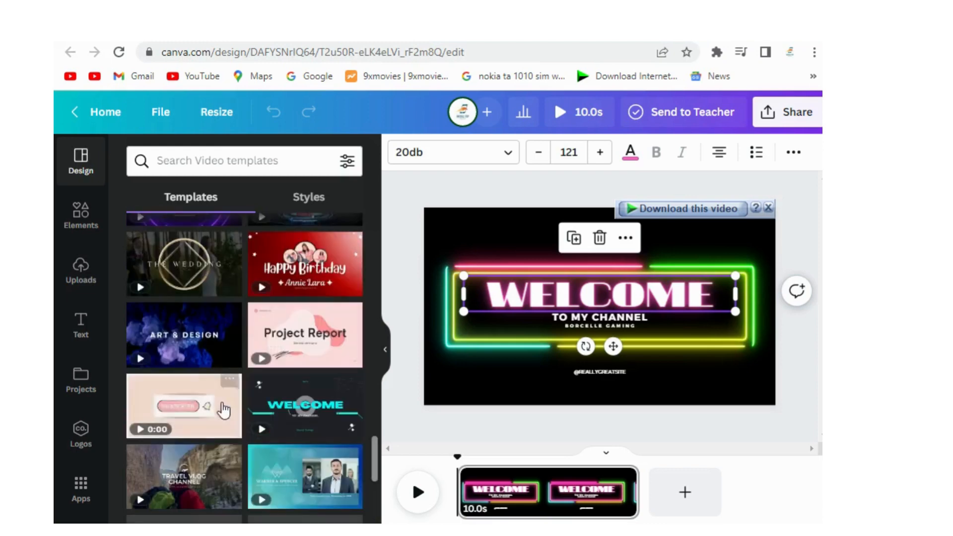
{"action": "scroll", "coordinate": [223, 409], "scroll_direction": "down", "scroll_amount": 4}
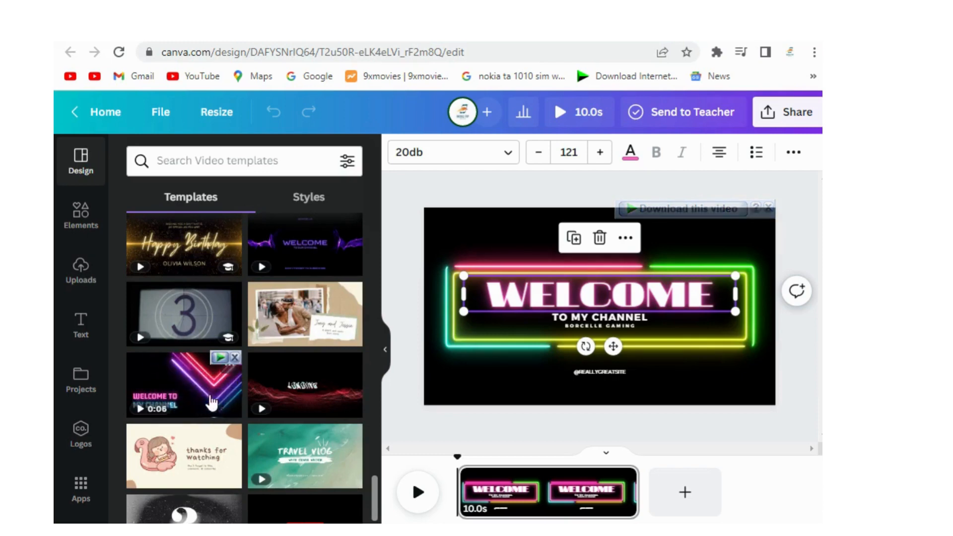
- Replace the "WELCOME" heading with "MOBILE FRP" and resize its text box to fit one line at font size 105
{"action": "double_click", "coordinate": [536, 298]}
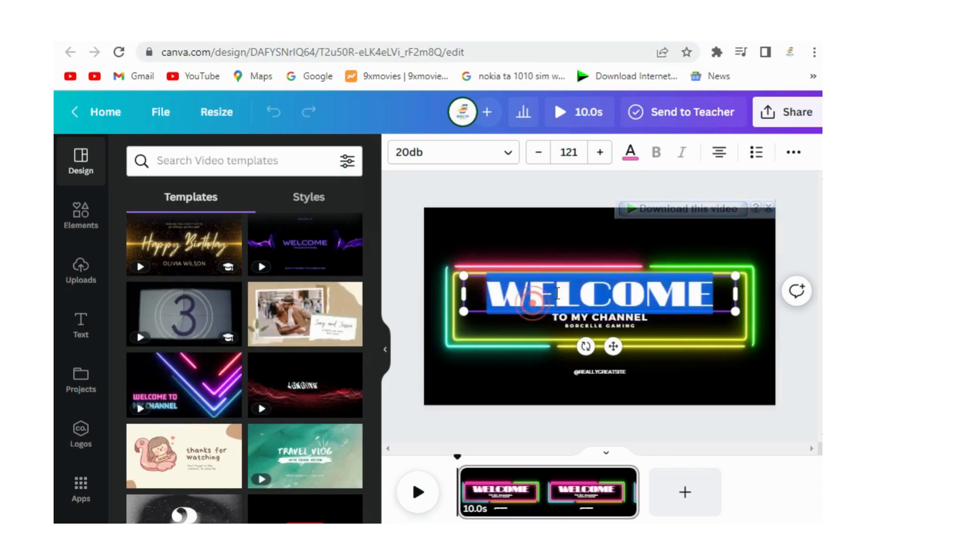
{"action": "type", "text": "MONBILR"}
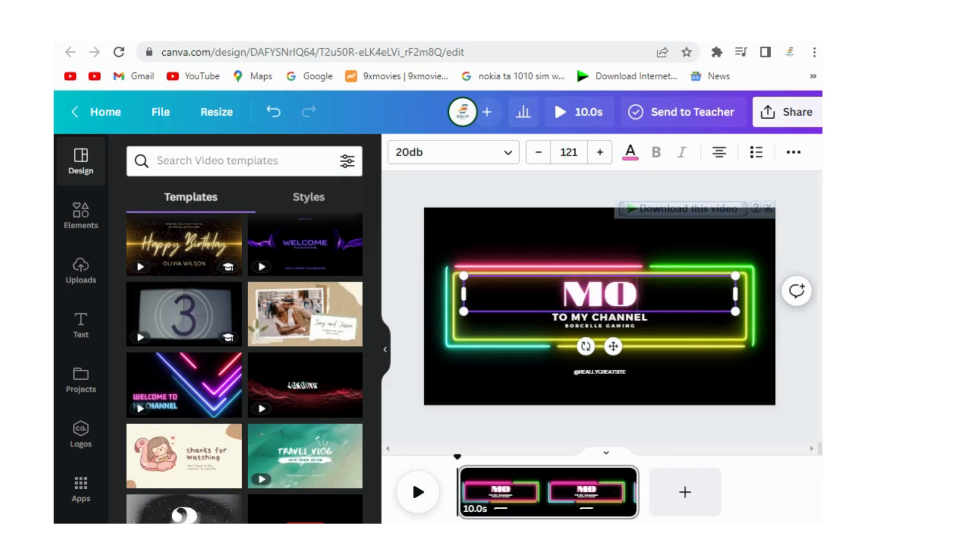
{"action": "key", "text": "BackSpace"}
{"action": "key", "text": "BackSpace"}
{"action": "key", "text": "BackSpace"}
{"action": "key", "text": "BackSpace"}
{"action": "key", "text": "BackSpace"}
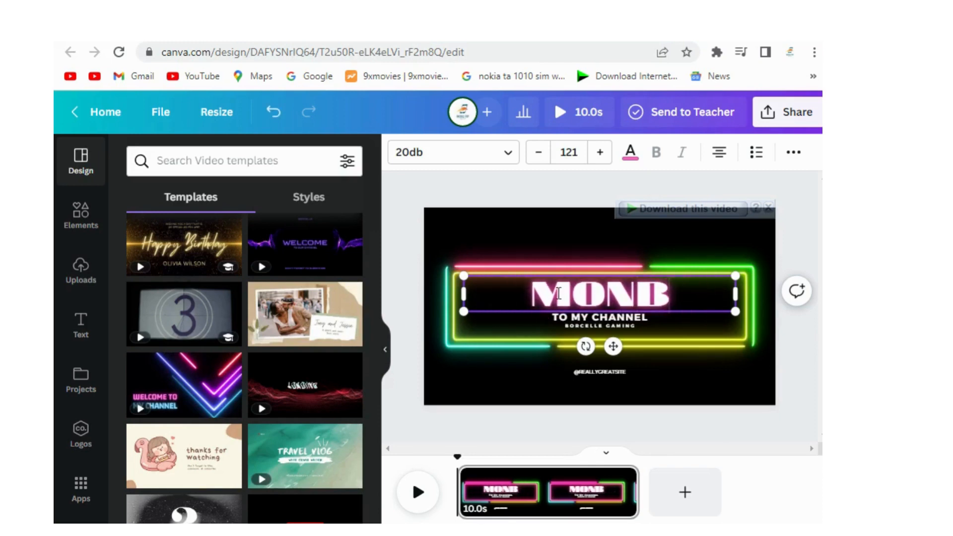
{"action": "type", "text": "BILE"}
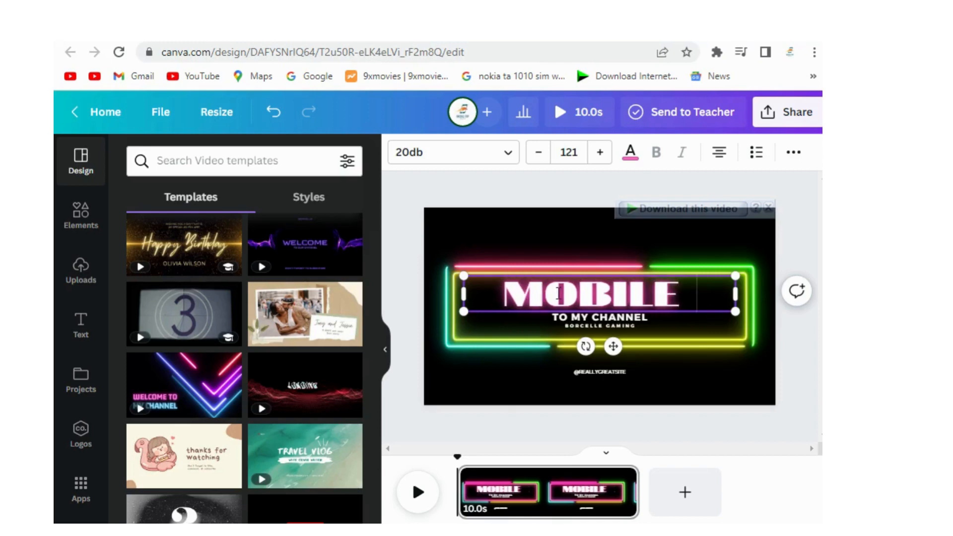
{"action": "type", "text": " FRP"}
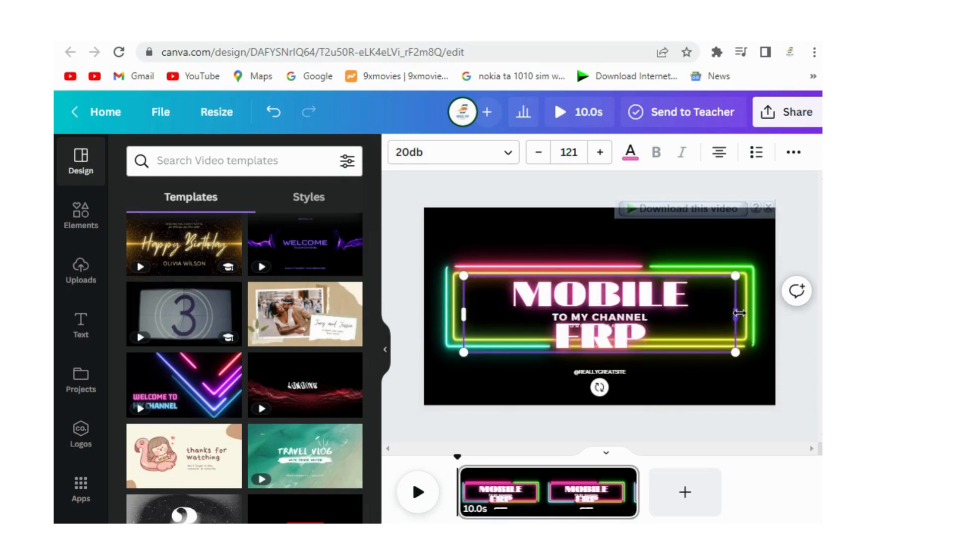
{"action": "mouse_move", "coordinate": [736, 316]}
{"action": "left_mouse_down"}
{"action": "mouse_move", "coordinate": [770, 307]}
{"action": "mouse_move", "coordinate": [727, 308]}
{"action": "left_mouse_up"}
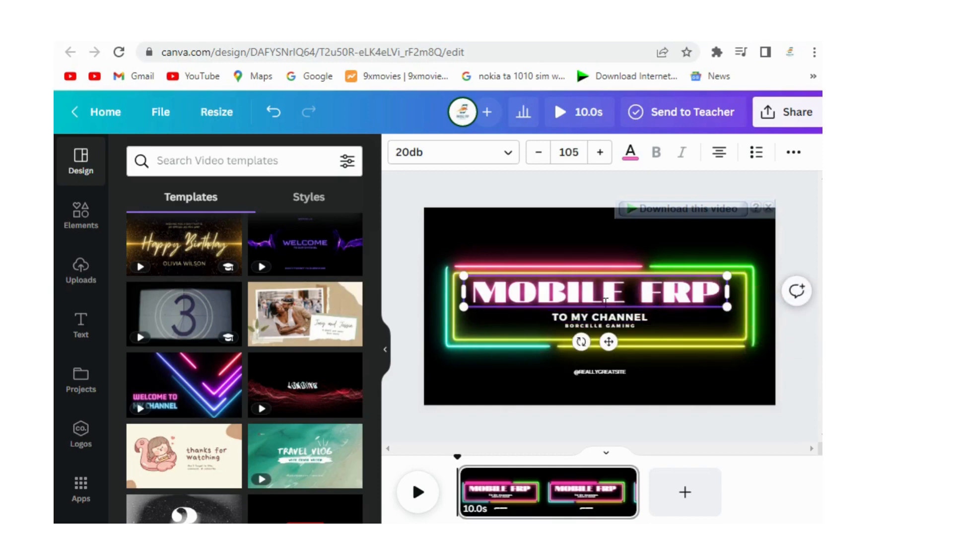
- Replace the "TO MY CHANNEL" line with "MASTER", then widen its text box and position it below the "MOBILE FRP" heading
{"action": "left_click", "coordinate": [608, 316]}
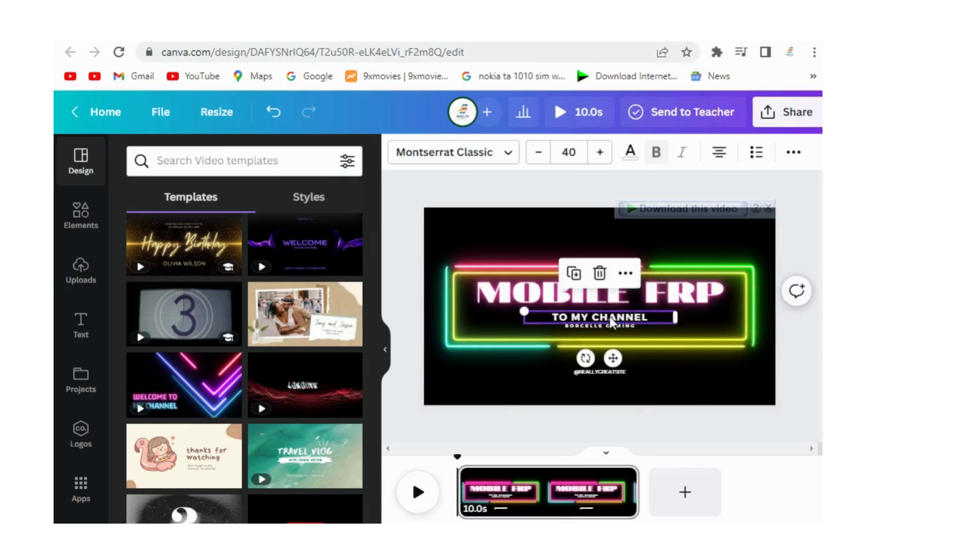
{"action": "left_click", "coordinate": [609, 316]}
{"action": "type", "text": "MASTER"}
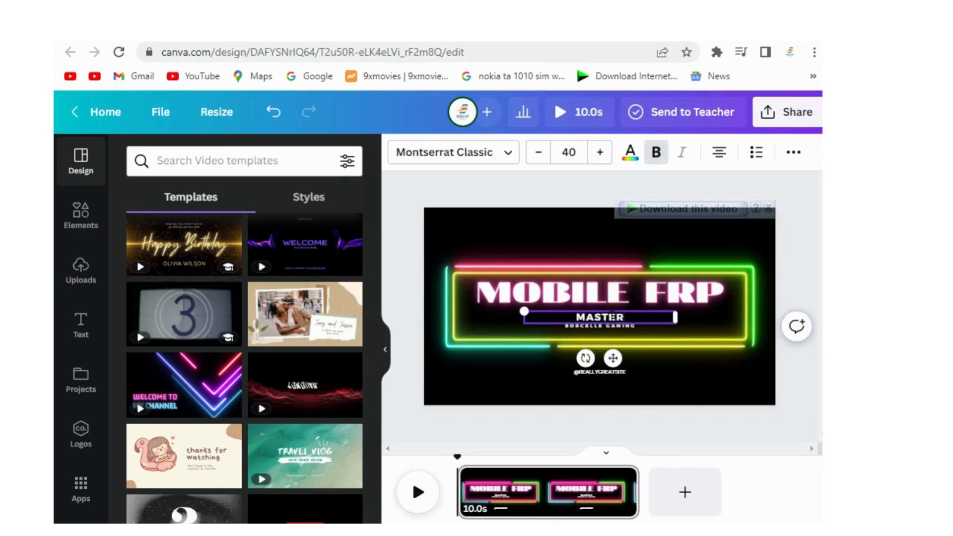
{"action": "left_click_drag", "start_coordinate": [676, 322], "coordinate": [701, 378]}
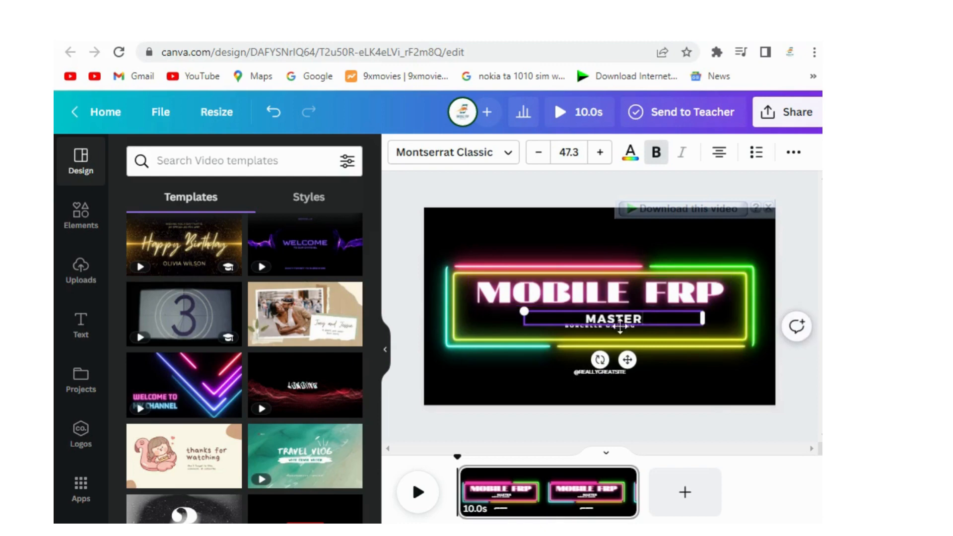
{"action": "left_click_drag", "start_coordinate": [620, 326], "coordinate": [601, 321]}
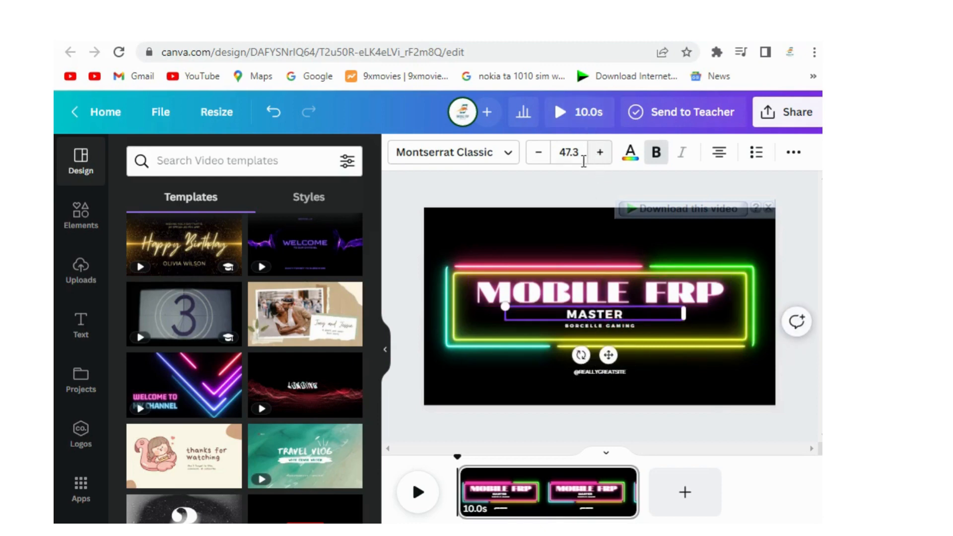
- Set the "MASTER" text to font size 88, after trying 104
{"action": "left_click", "coordinate": [581, 158]}
{"action": "scroll", "coordinate": [591, 358], "scroll_direction": "down", "scroll_amount": 8}
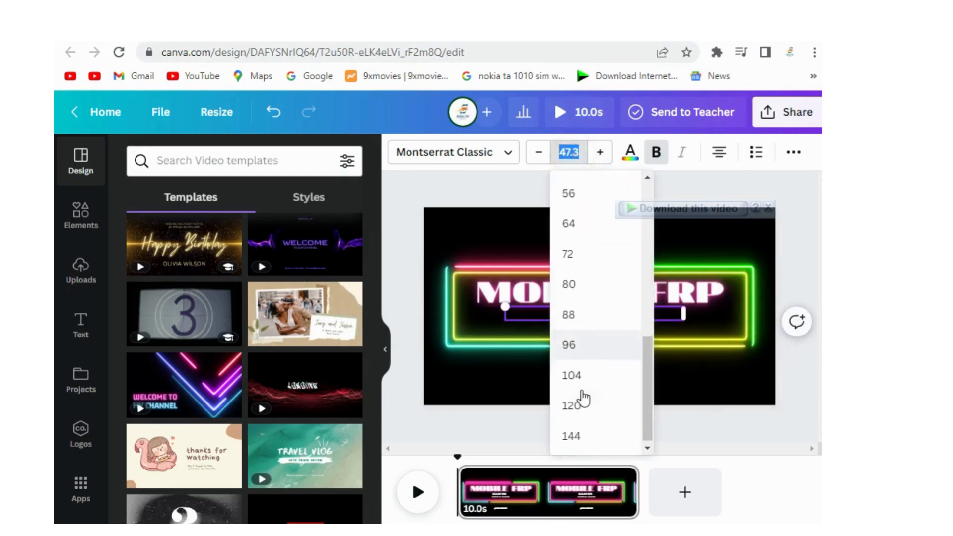
{"action": "left_click", "coordinate": [585, 375]}
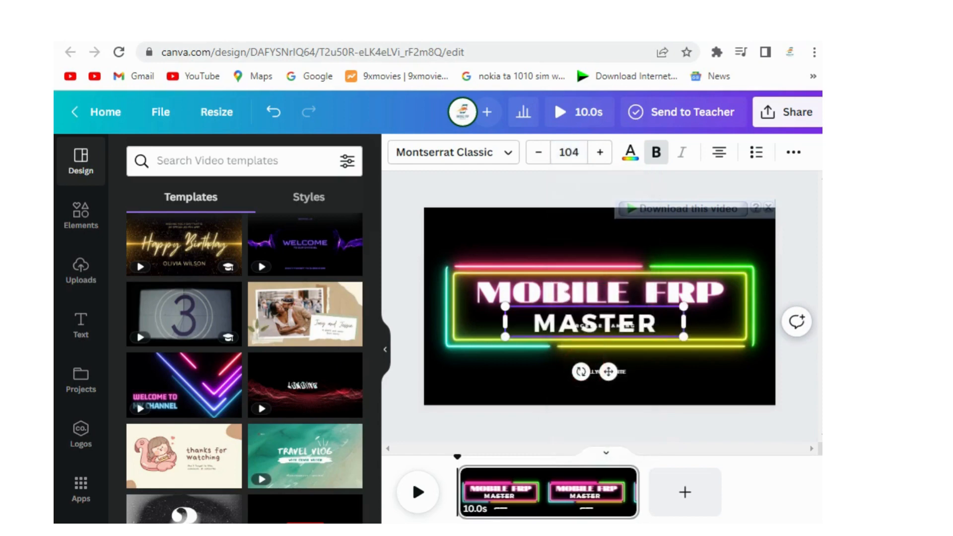
{"action": "left_click", "coordinate": [574, 155]}
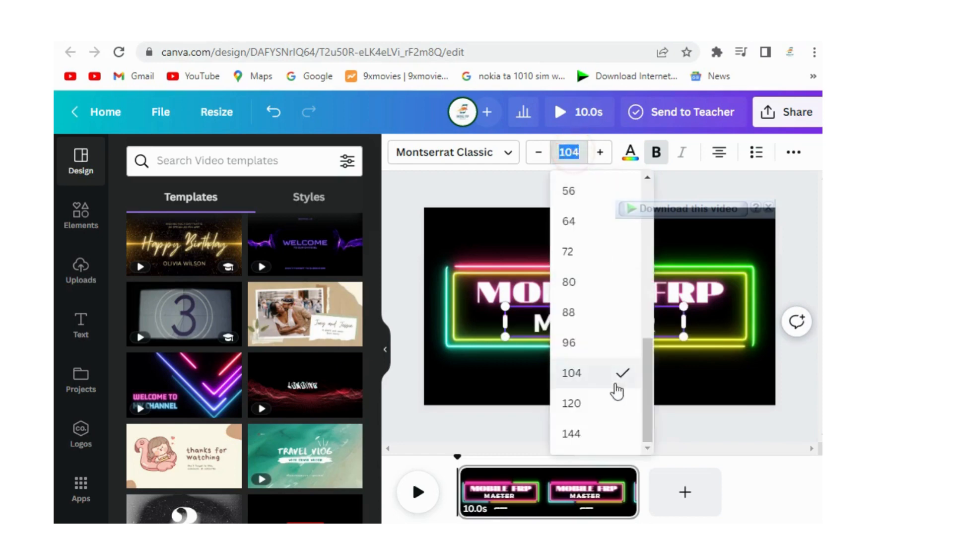
{"action": "left_click", "coordinate": [593, 316]}
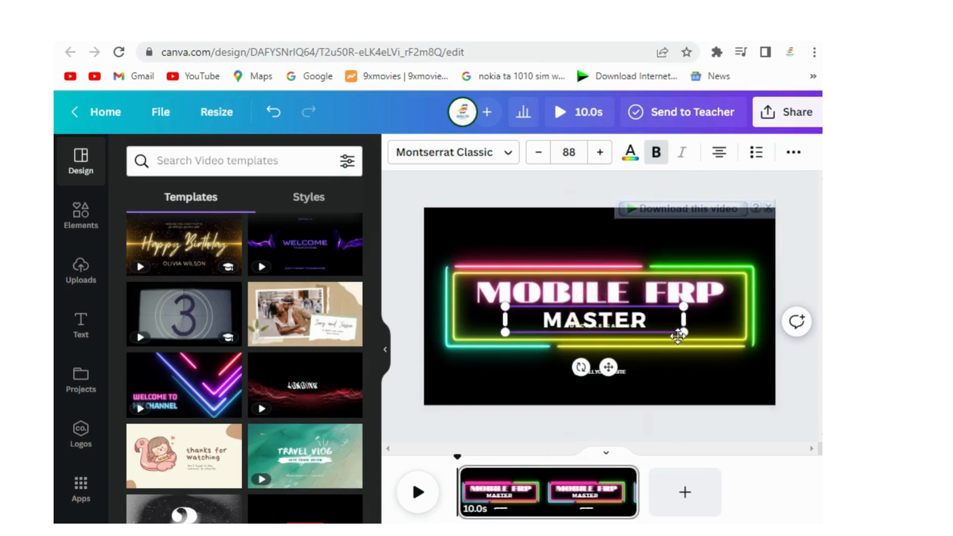
- Colour the "MASTER" text with the pink document colour and shift it slightly up beneath the heading
{"action": "left_click", "coordinate": [634, 157]}
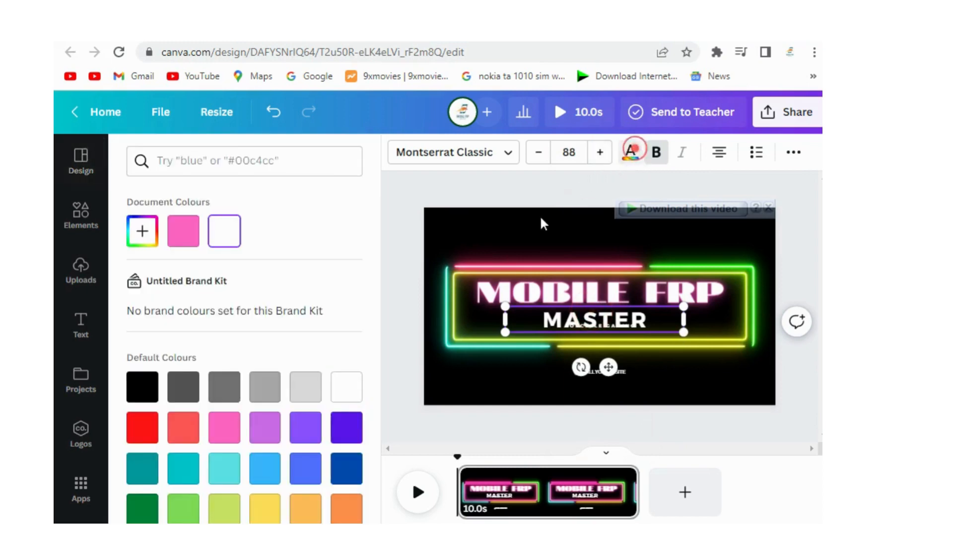
{"action": "left_click", "coordinate": [178, 246]}
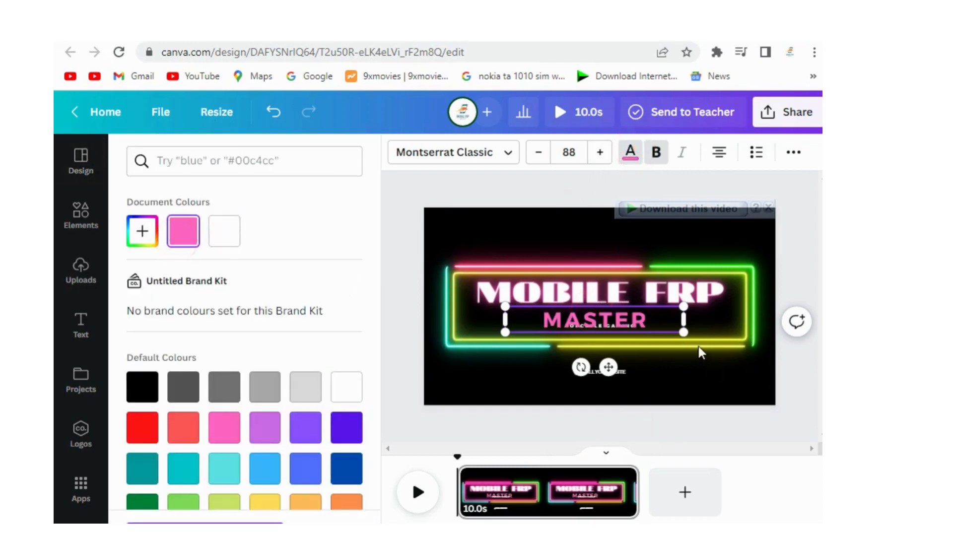
{"action": "left_click_drag", "start_coordinate": [680, 328], "coordinate": [620, 331]}
- Replace the "BORCELLE GAMING" line under "MASTER" with "TECH CHANNEL" and play the intro to preview it
{"action": "left_click", "coordinate": [638, 330]}
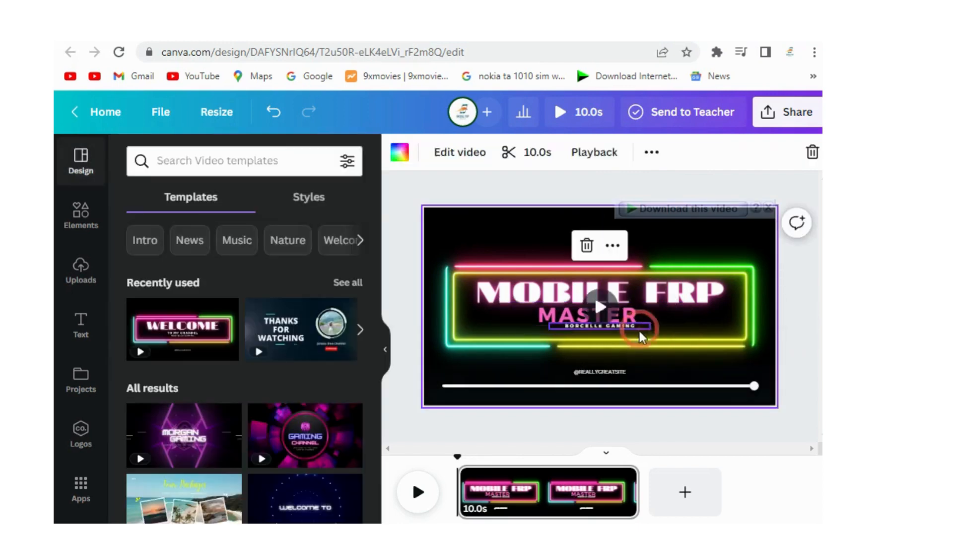
{"action": "left_click_drag", "start_coordinate": [629, 327], "coordinate": [628, 328]}
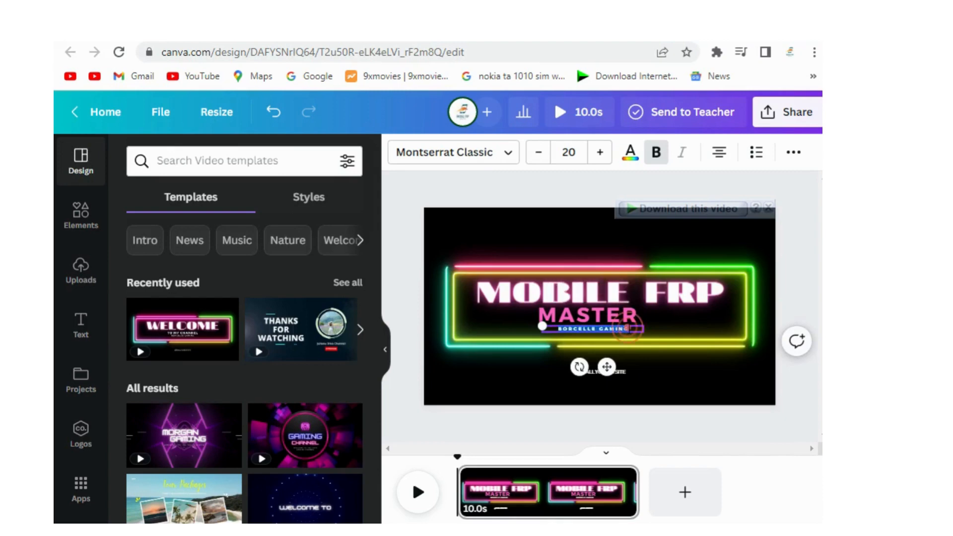
{"action": "type", "text": "TECH CHANNEL"}
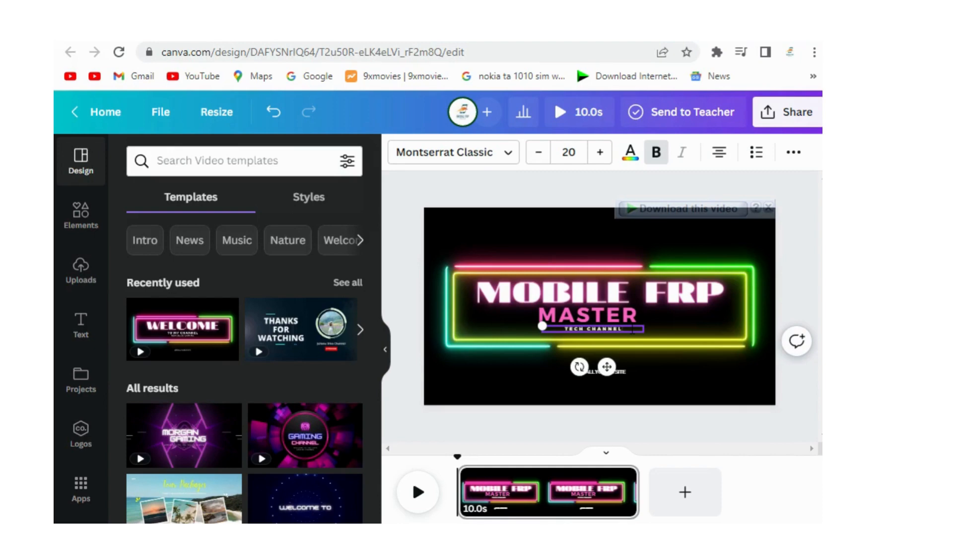
{"action": "left_click", "coordinate": [620, 245]}
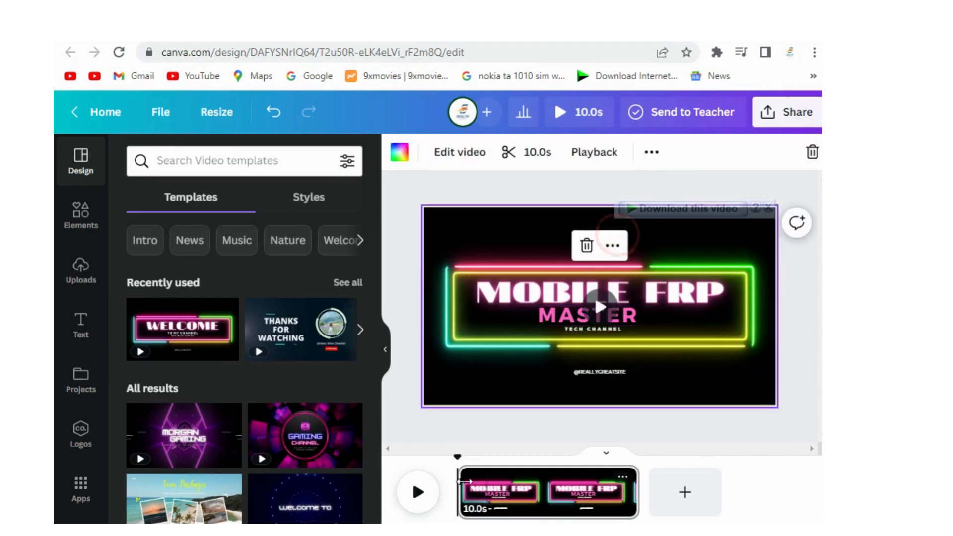
{"action": "left_click", "coordinate": [419, 493]}
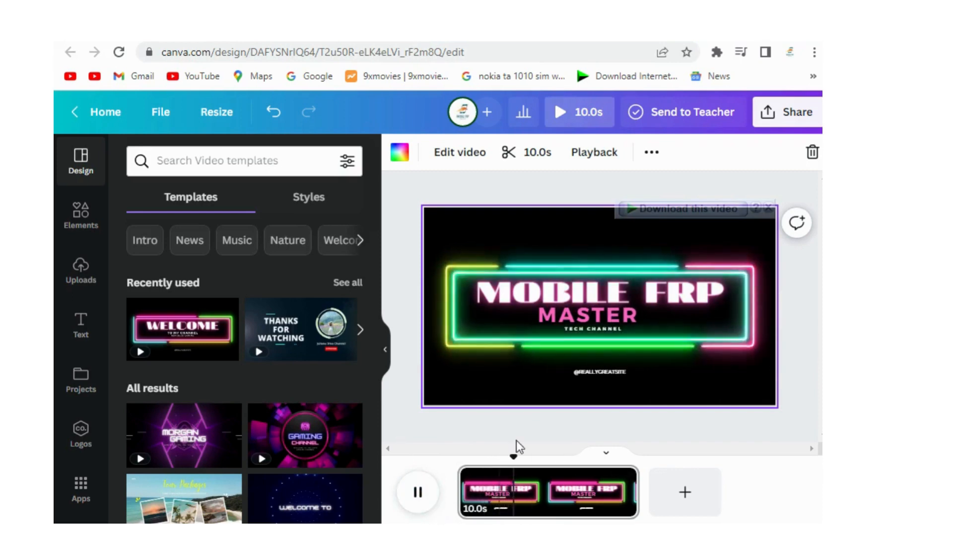
{"action": "left_click", "coordinate": [609, 372]}
{"action": "double_click", "coordinate": [610, 372]}
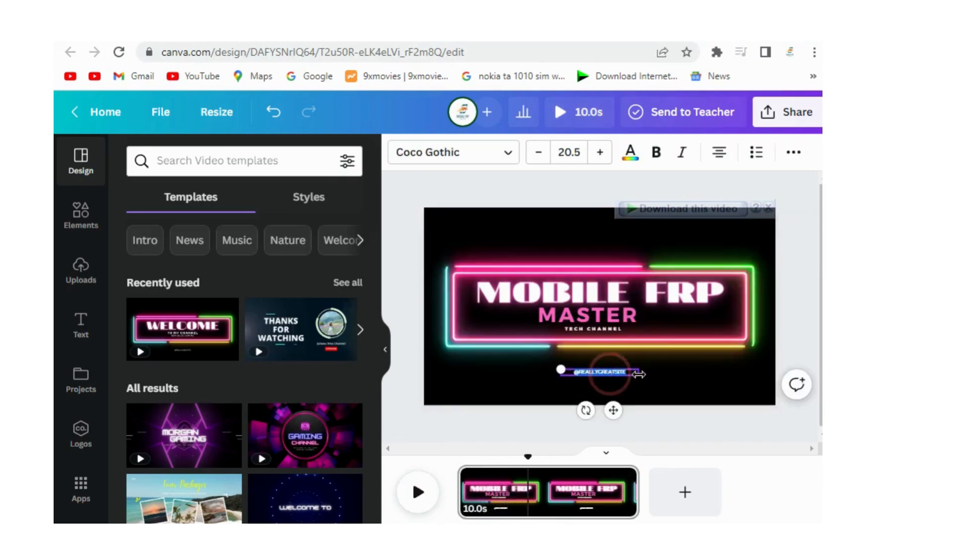
{"action": "type", "text": "AKHIL"}
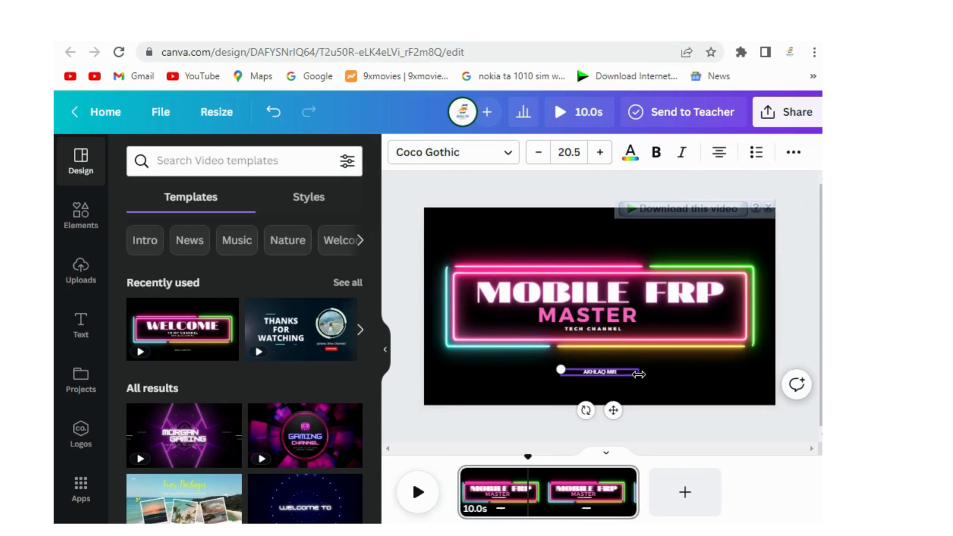
{"action": "left_click", "coordinate": [682, 359]}
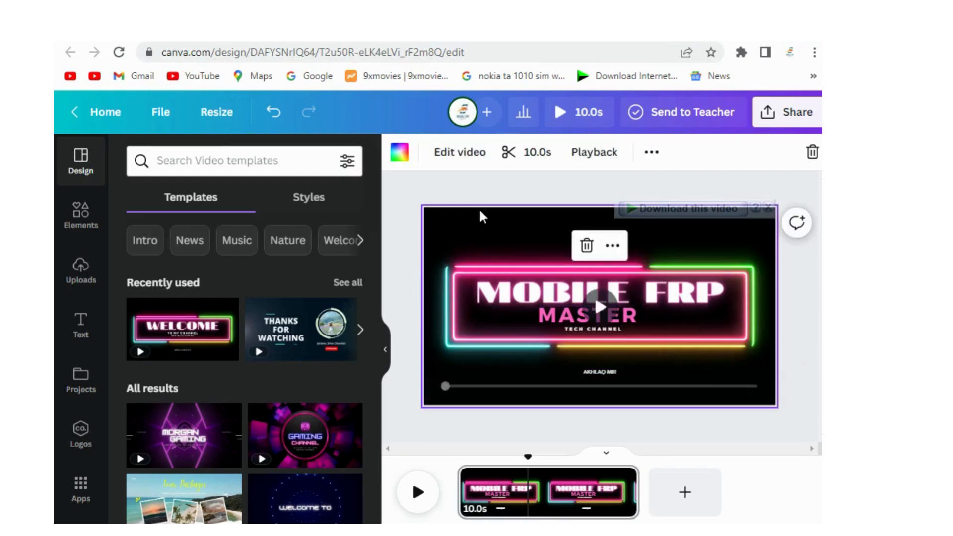
- Download the intro as an MP4 video at 1080p (HD) quality
{"action": "left_click", "coordinate": [158, 112]}
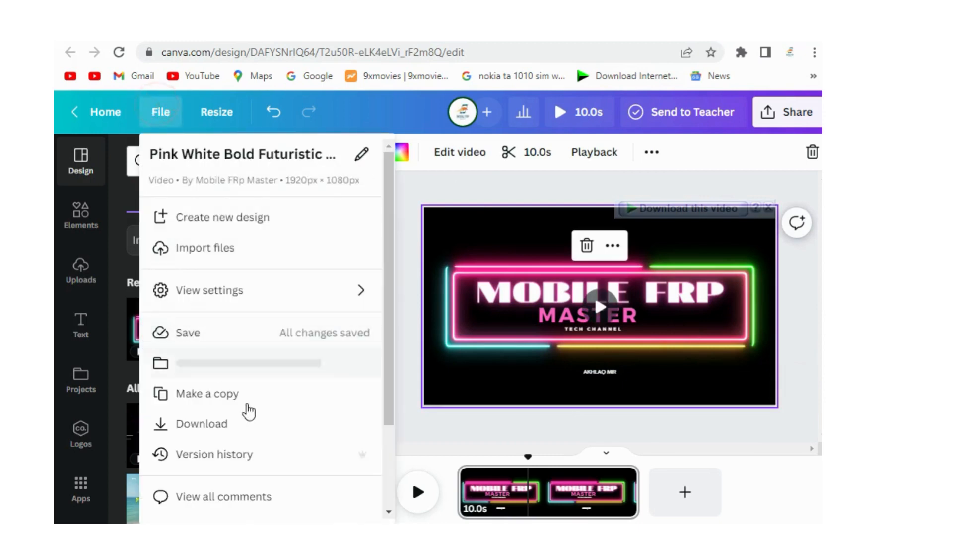
{"action": "left_click", "coordinate": [245, 426]}
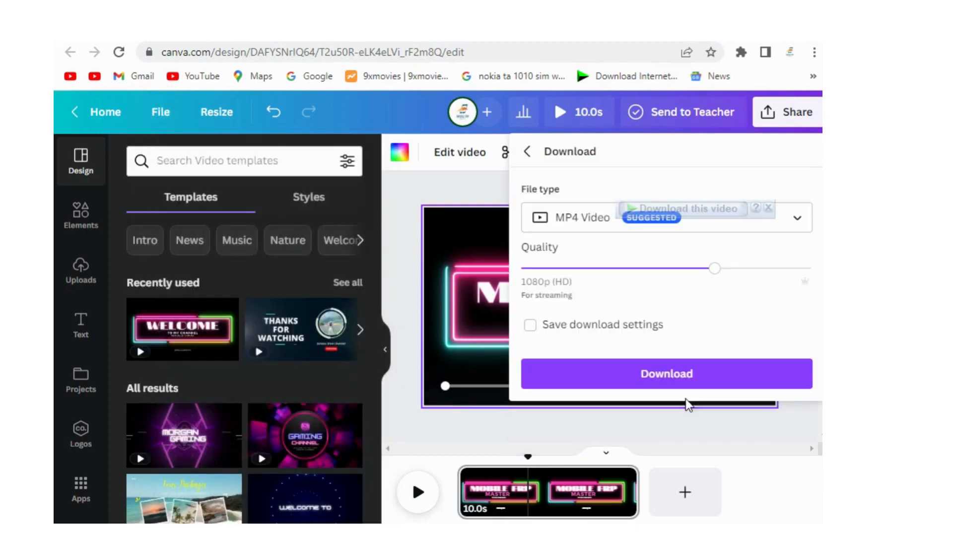
{"action": "left_click", "coordinate": [676, 374]}
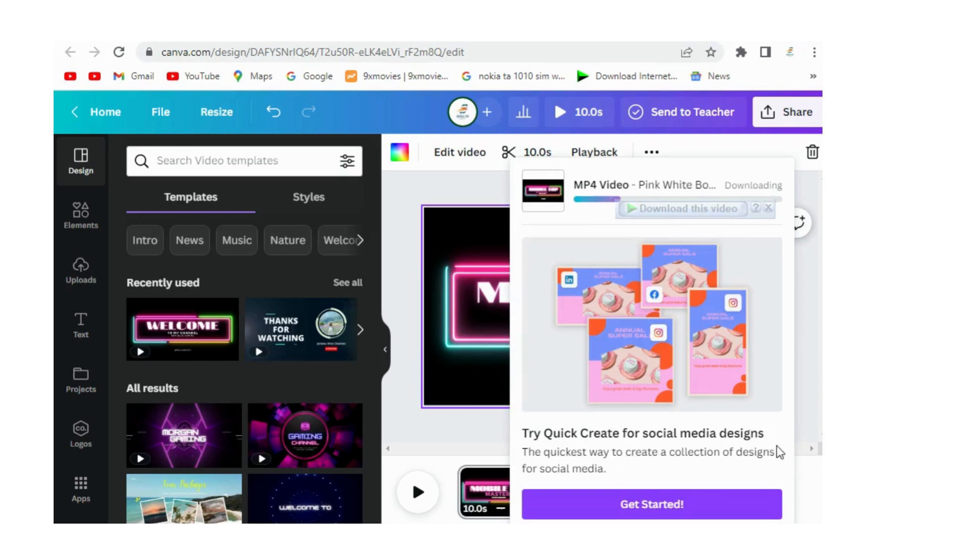
{"action": "right_click", "coordinate": [677, 504]}
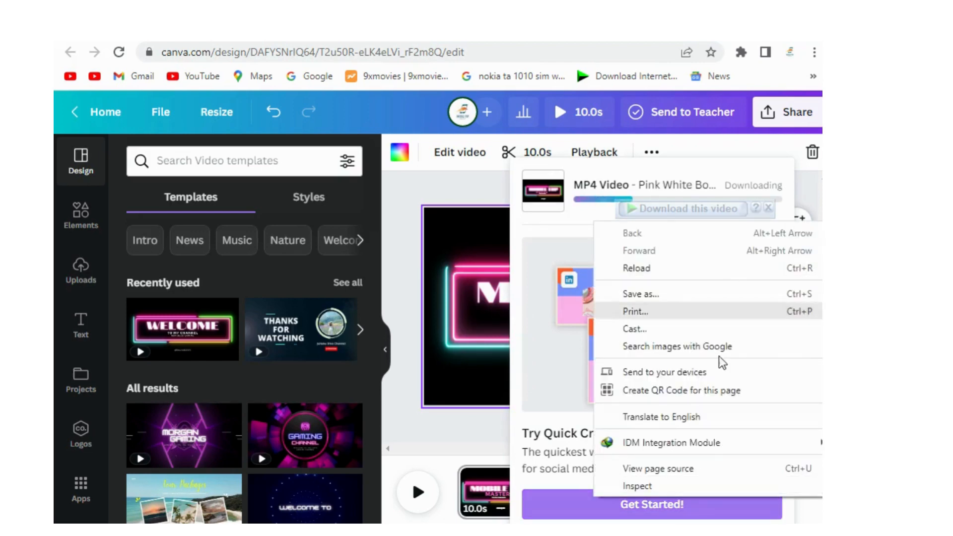
{"action": "left_click", "coordinate": [564, 503]}
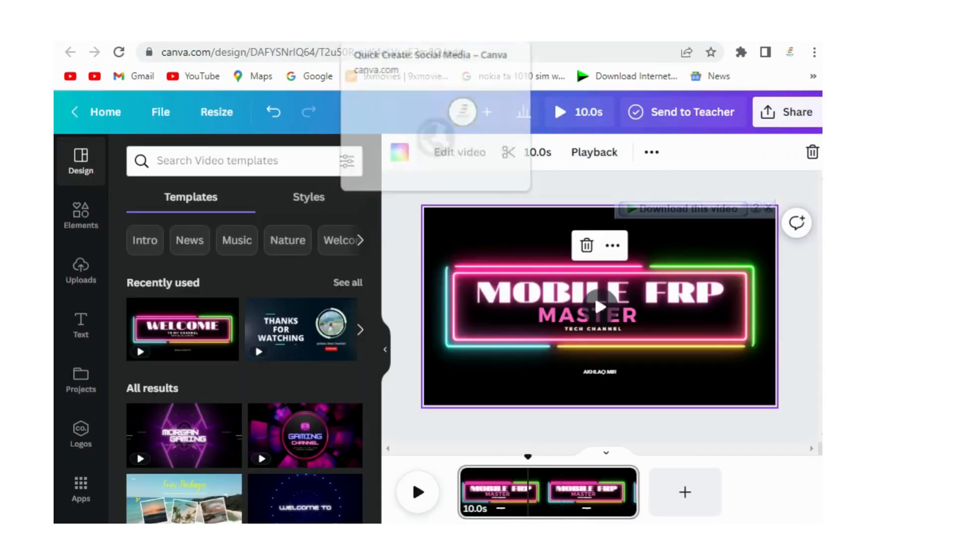
{"action": "left_click", "coordinate": [392, 31]}
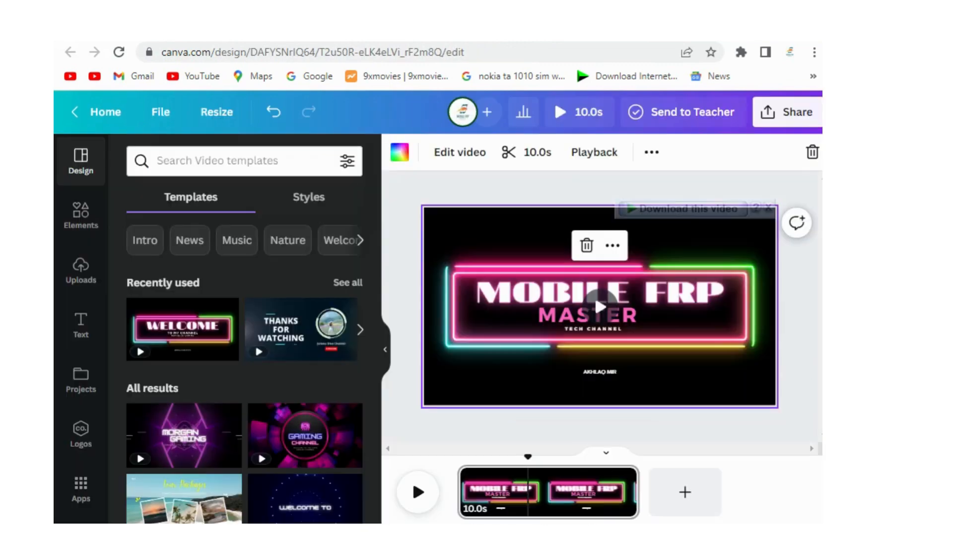
- Request the 1080p MP4 export again and start saving the offered file to the Downloads\Video folder
{"action": "left_click", "coordinate": [164, 113]}
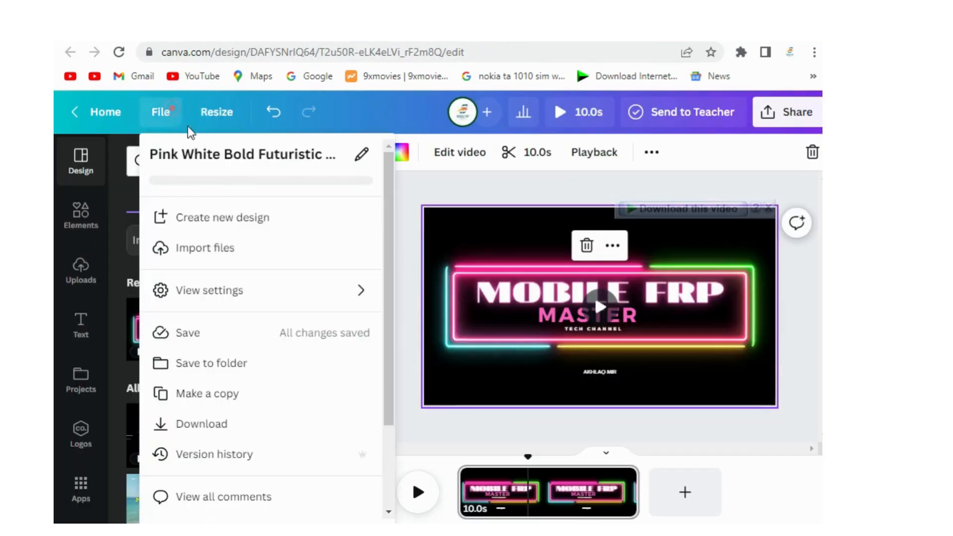
{"action": "left_click", "coordinate": [272, 423]}
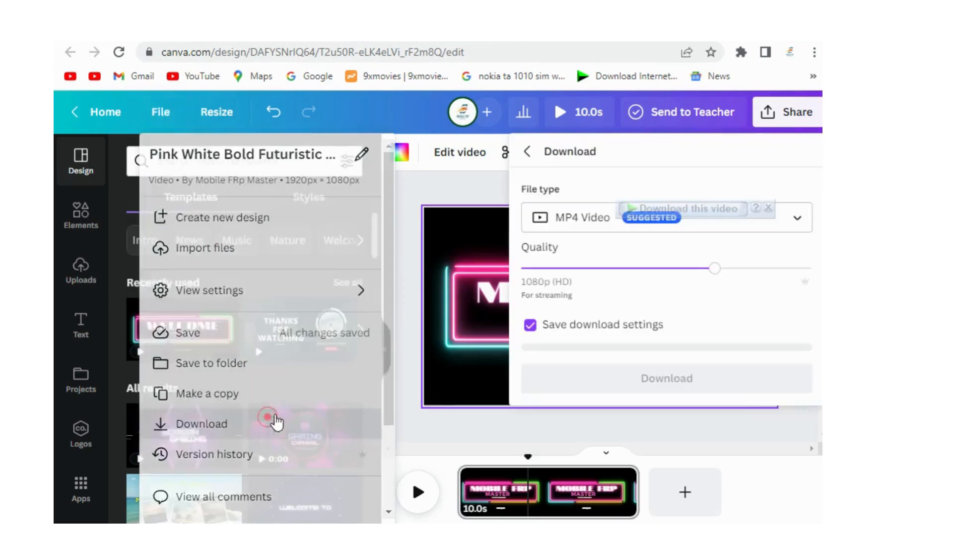
{"action": "left_click", "coordinate": [653, 380]}
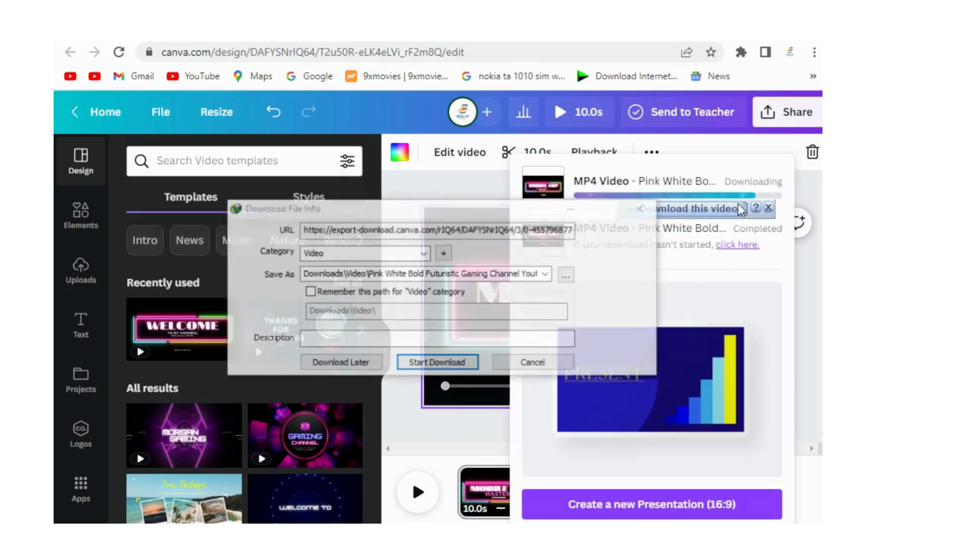
{"action": "left_click", "coordinate": [463, 368]}
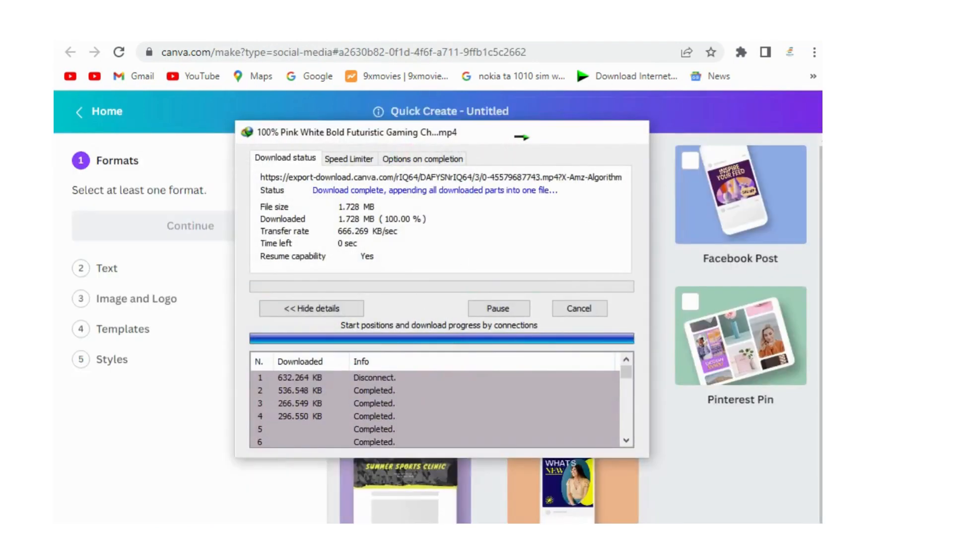
- Open the downloaded intro from its folder, cancel the duplicate download, watch the video maximised, and close the player and folder
{"action": "left_click", "coordinate": [492, 341]}
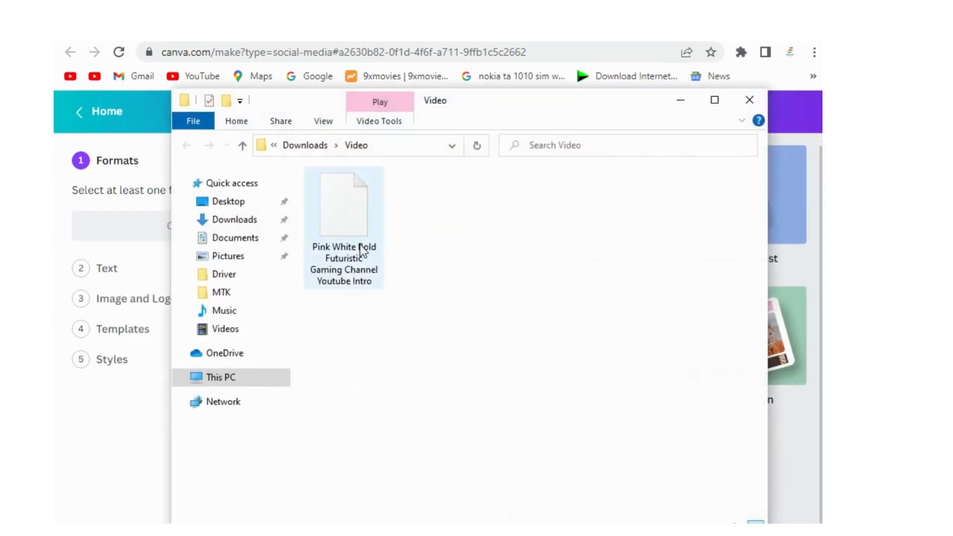
{"action": "double_click", "coordinate": [371, 208]}
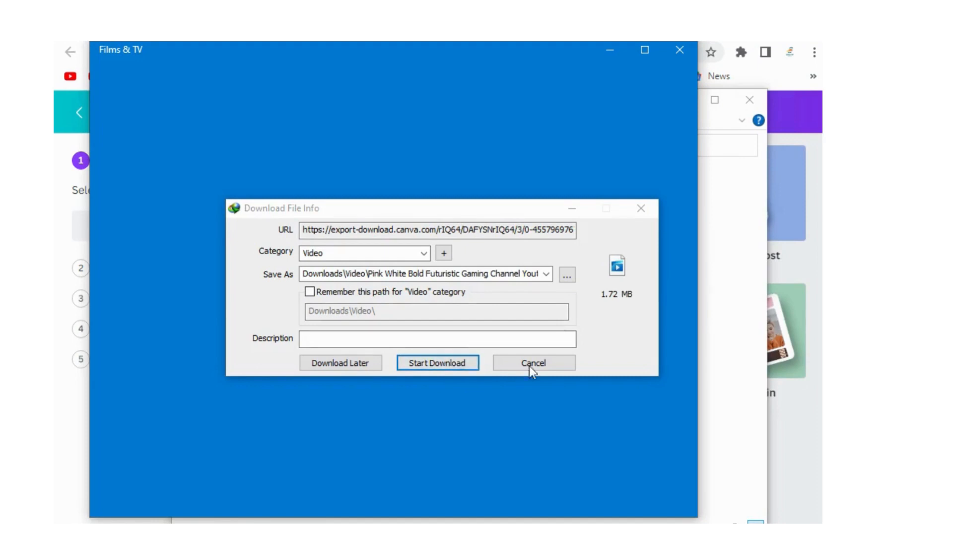
{"action": "left_click", "coordinate": [529, 362]}
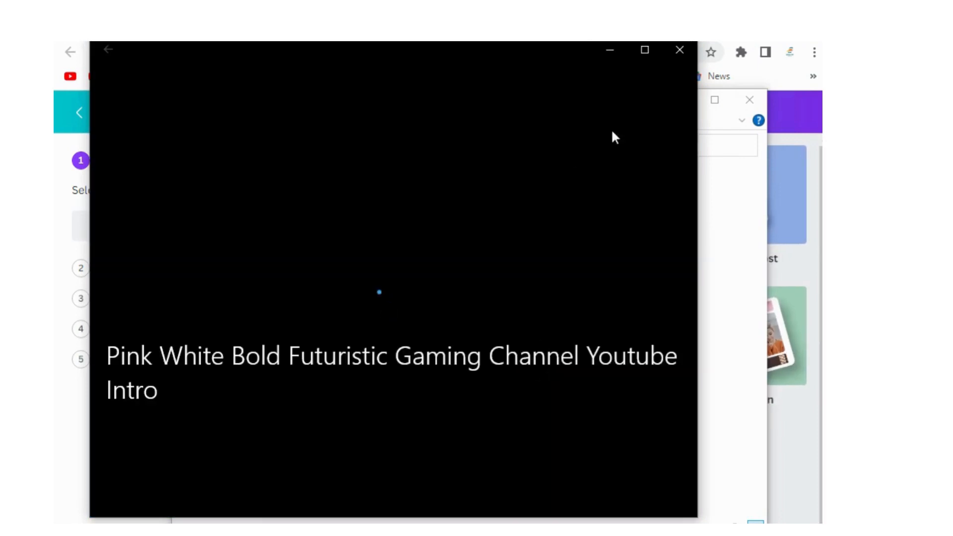
{"action": "left_click", "coordinate": [644, 49]}
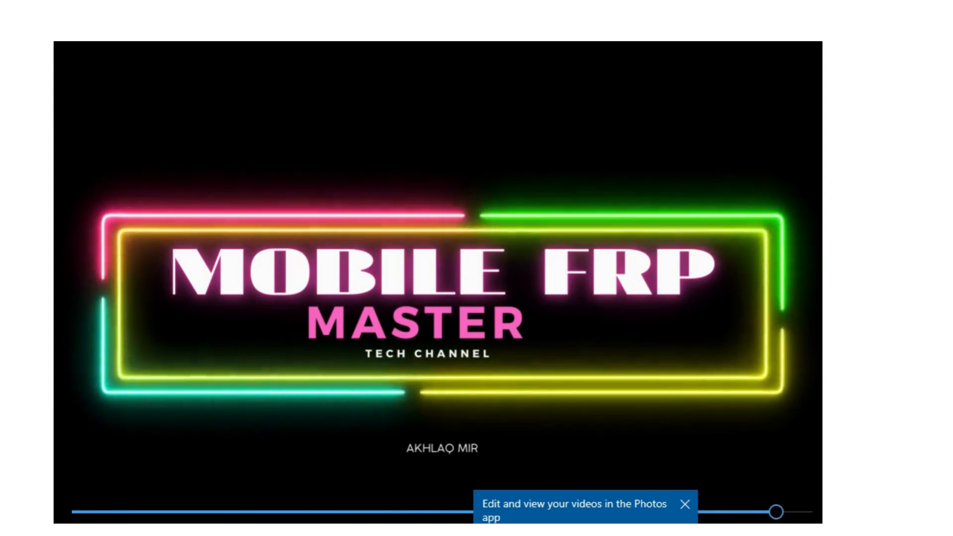
{"action": "left_click", "coordinate": [810, 45]}
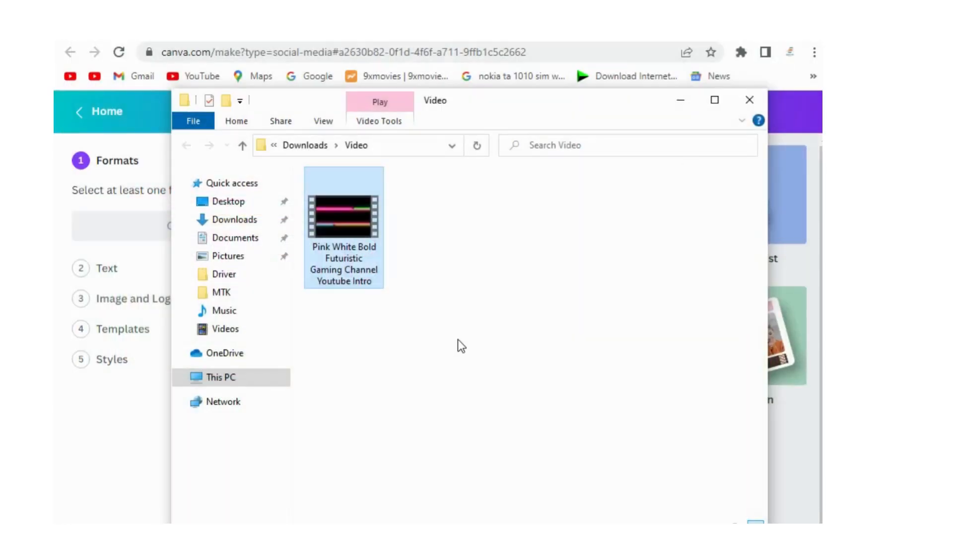
{"action": "left_click", "coordinate": [749, 100]}
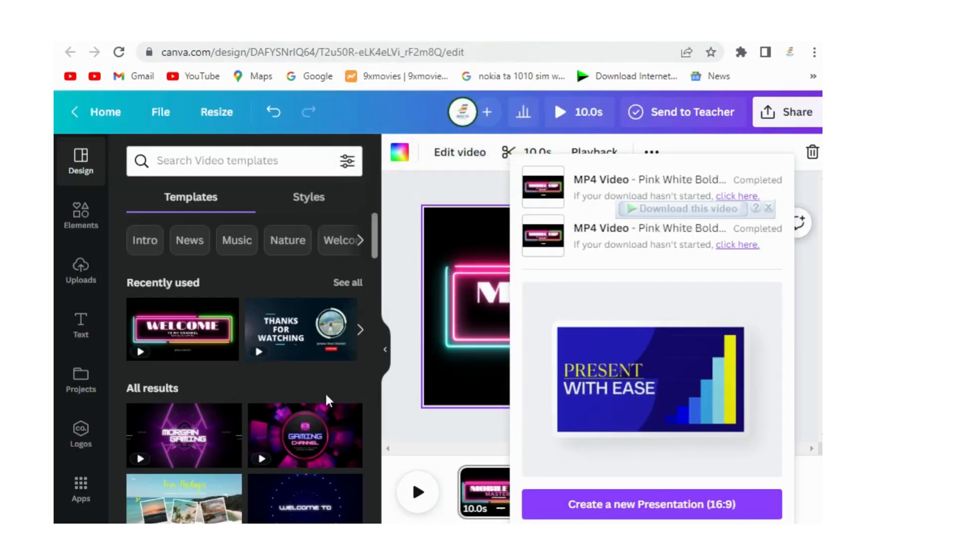
{"action": "scroll", "coordinate": [230, 407], "scroll_direction": "down", "scroll_amount": 5}
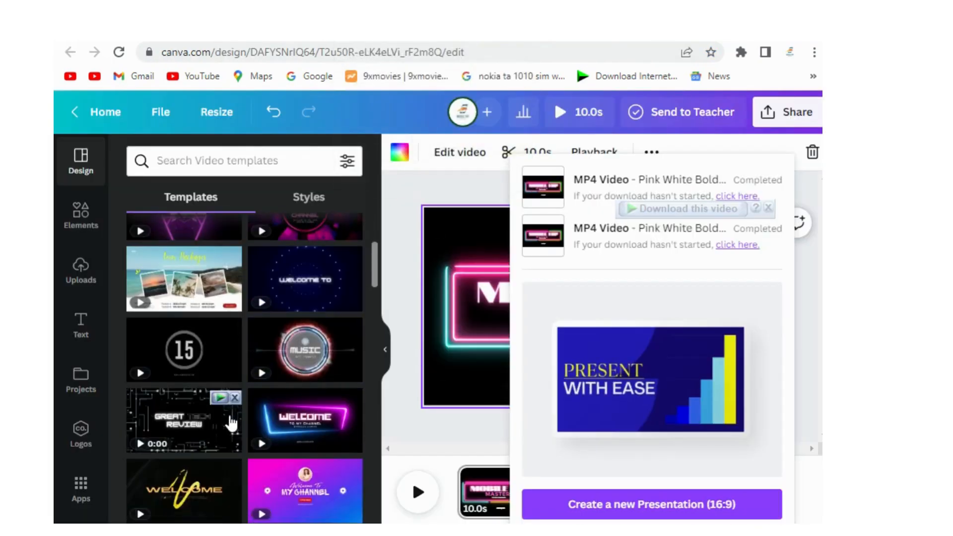
- Browse the video template gallery for other channel intro and outro designs
{"action": "scroll", "coordinate": [208, 327], "scroll_direction": "up", "scroll_amount": 3}
{"action": "scroll", "coordinate": [225, 341], "scroll_direction": "down", "scroll_amount": 6}
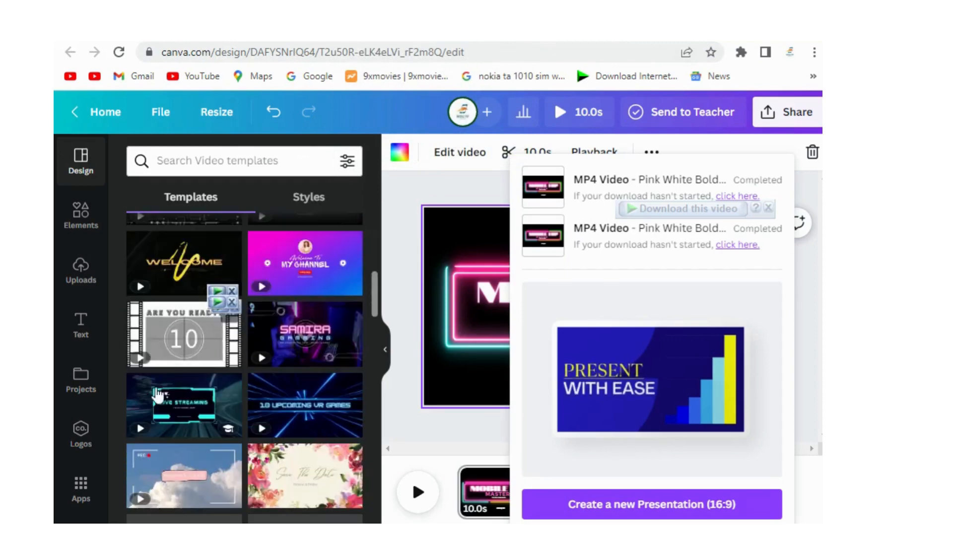
{"action": "scroll", "coordinate": [158, 395], "scroll_direction": "down", "scroll_amount": 5}
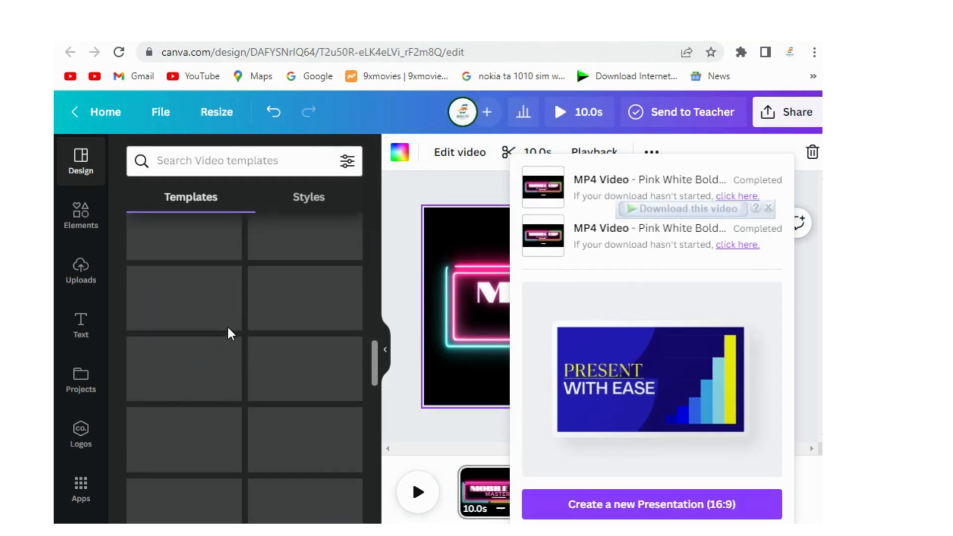
{"action": "scroll", "coordinate": [228, 330], "scroll_direction": "down", "scroll_amount": 10}
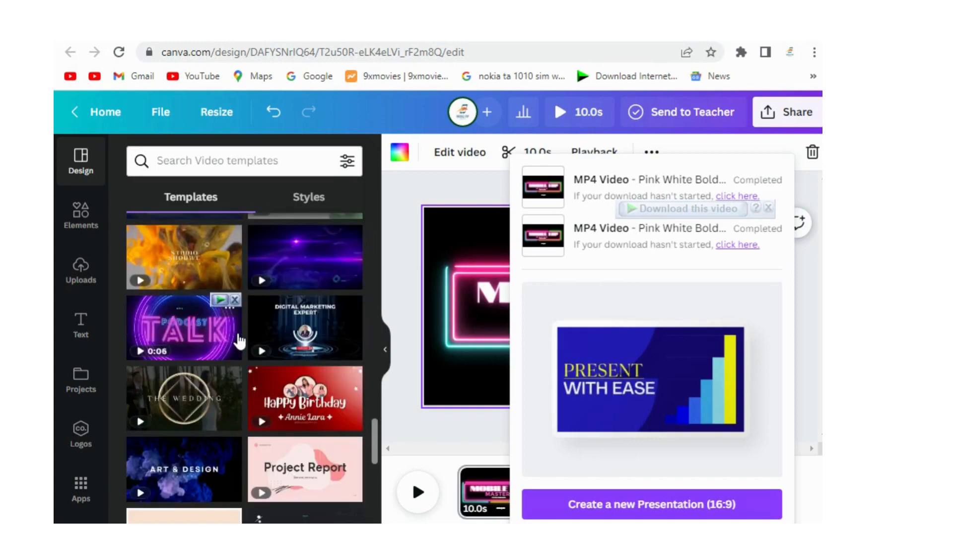
{"action": "scroll", "coordinate": [239, 341], "scroll_direction": "down", "scroll_amount": 5}
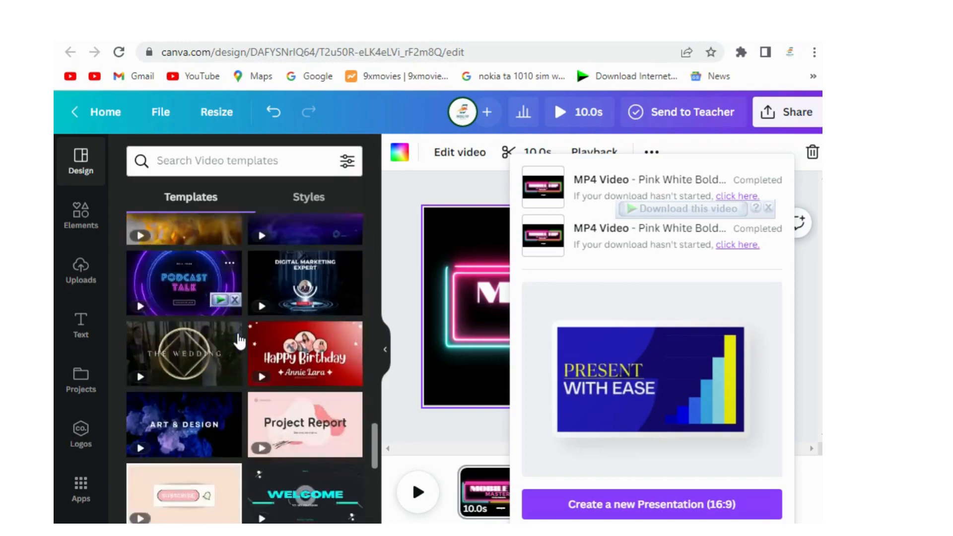
{"action": "scroll", "coordinate": [241, 342], "scroll_direction": "down", "scroll_amount": 10}
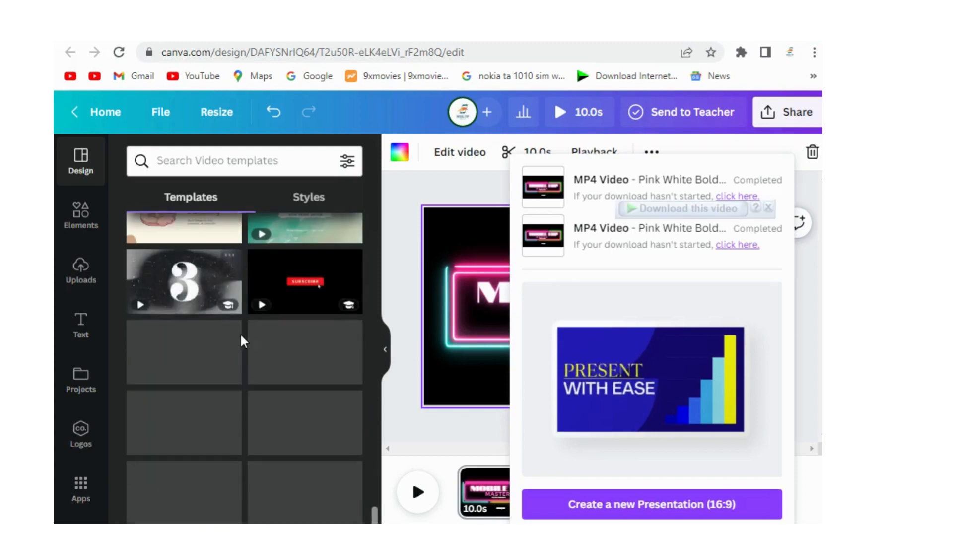
{"action": "scroll", "coordinate": [241, 334], "scroll_direction": "down", "scroll_amount": 10}
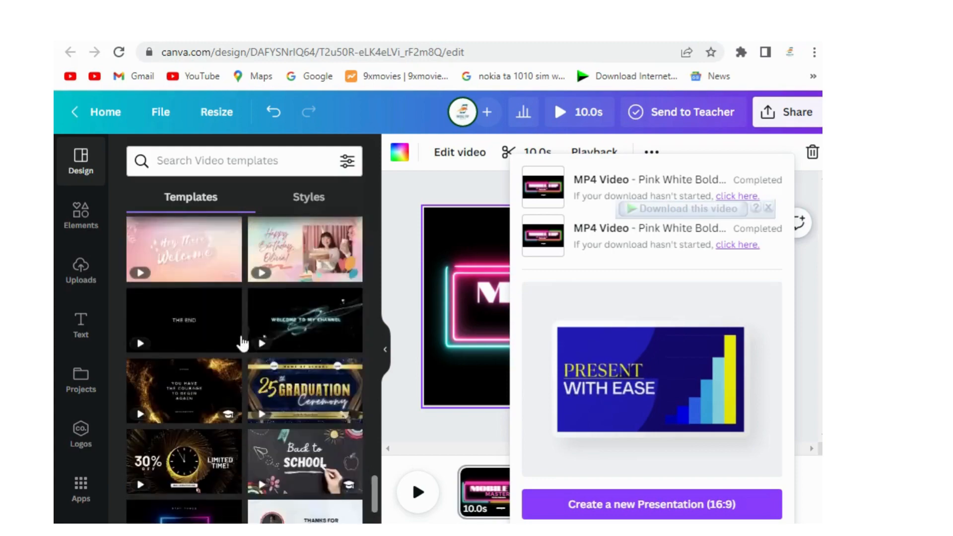
{"action": "scroll", "coordinate": [243, 334], "scroll_direction": "down", "scroll_amount": 10}
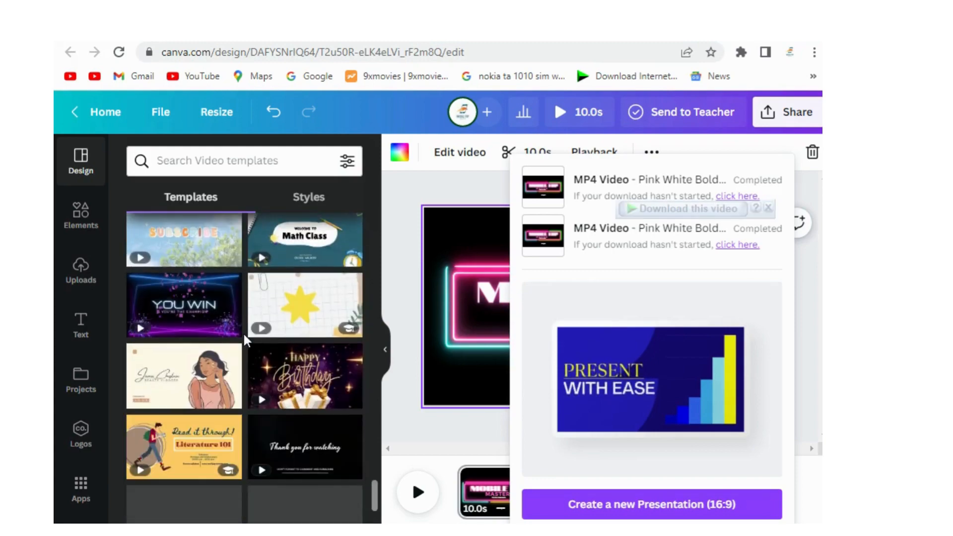
{"action": "scroll", "coordinate": [243, 335], "scroll_direction": "down", "scroll_amount": 10}
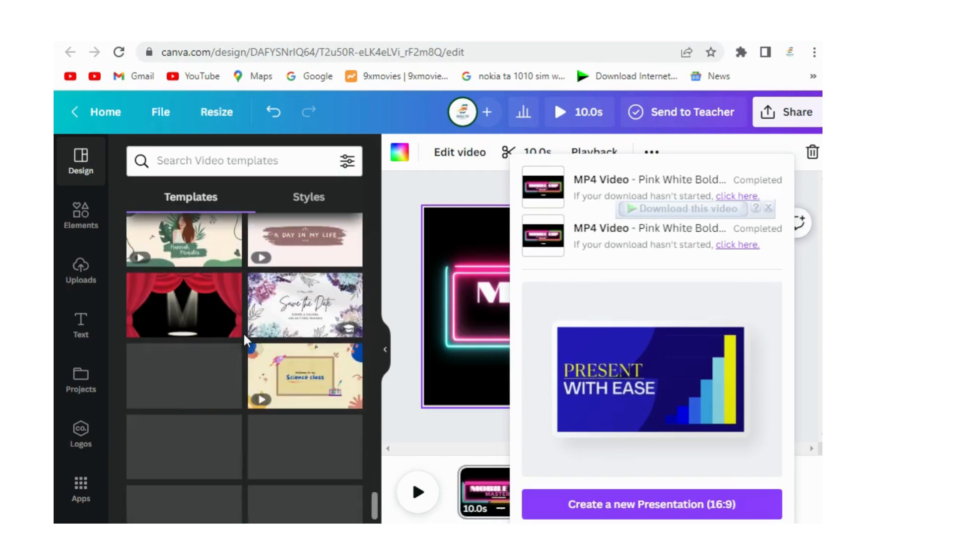
{"action": "scroll", "coordinate": [244, 334], "scroll_direction": "down", "scroll_amount": 10}
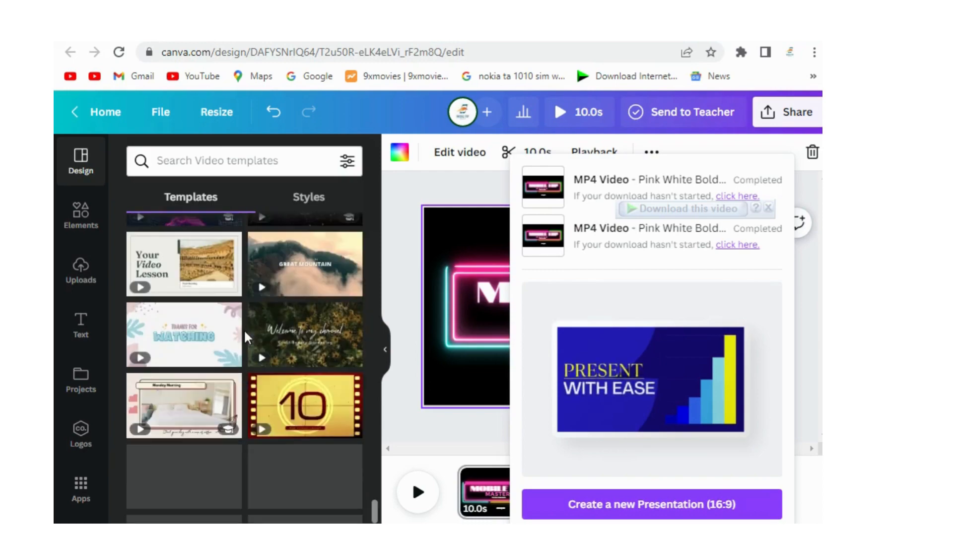
{"action": "scroll", "coordinate": [246, 337], "scroll_direction": "down", "scroll_amount": 10}
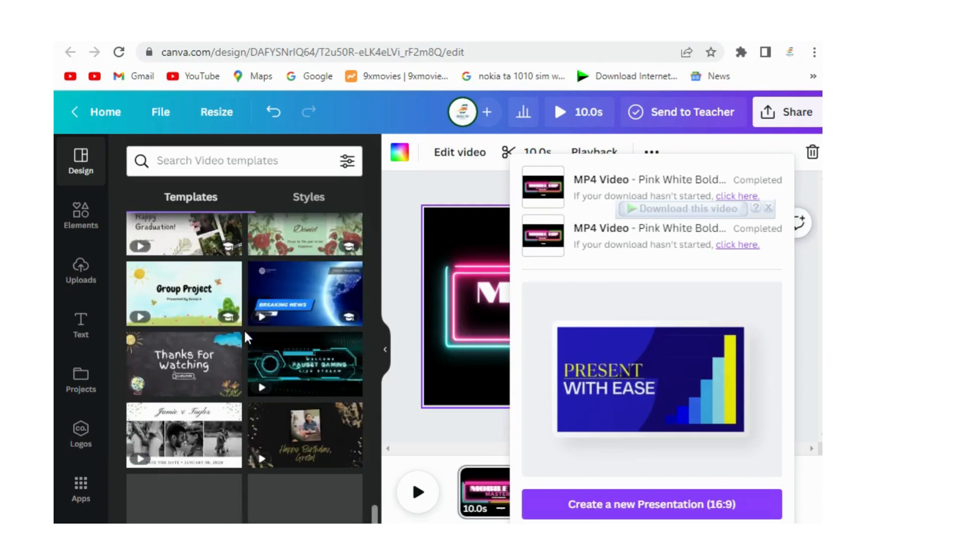
{"action": "scroll", "coordinate": [244, 329], "scroll_direction": "down", "scroll_amount": 10}
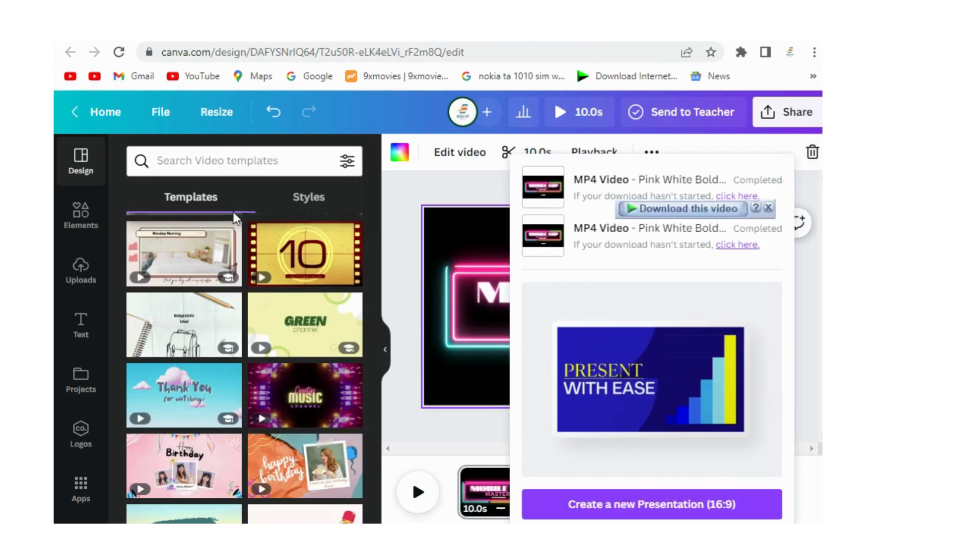
- Return to the home page, open the recent "Thanks for watching" gaming channel video design, and play its preview
{"action": "left_click", "coordinate": [87, 115]}
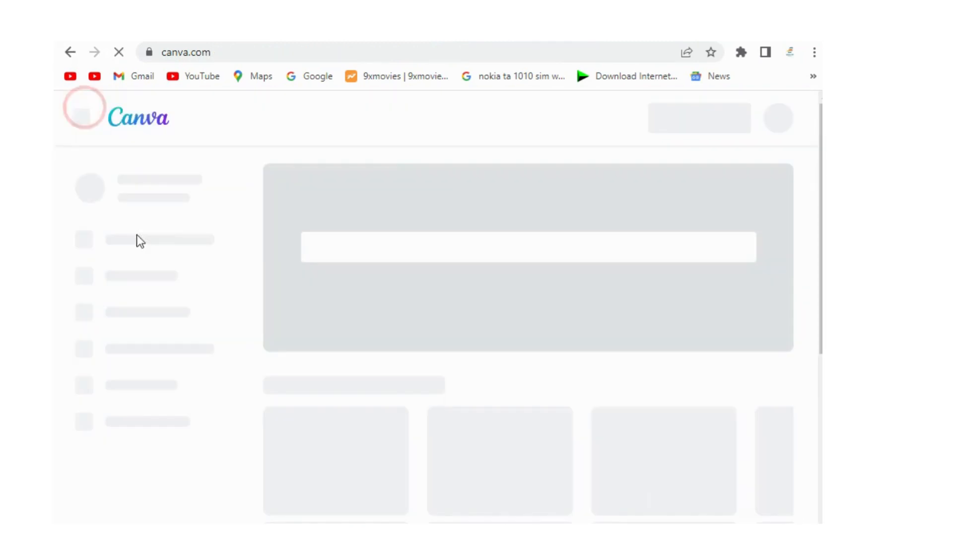
{"action": "scroll", "coordinate": [416, 268], "scroll_direction": "down", "scroll_amount": 7}
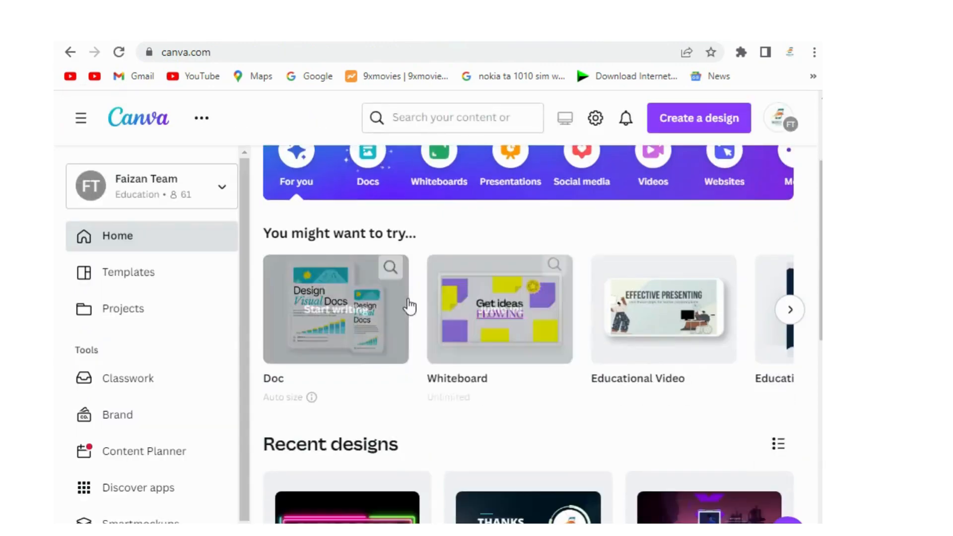
{"action": "scroll", "coordinate": [541, 307], "scroll_direction": "down", "scroll_amount": 2}
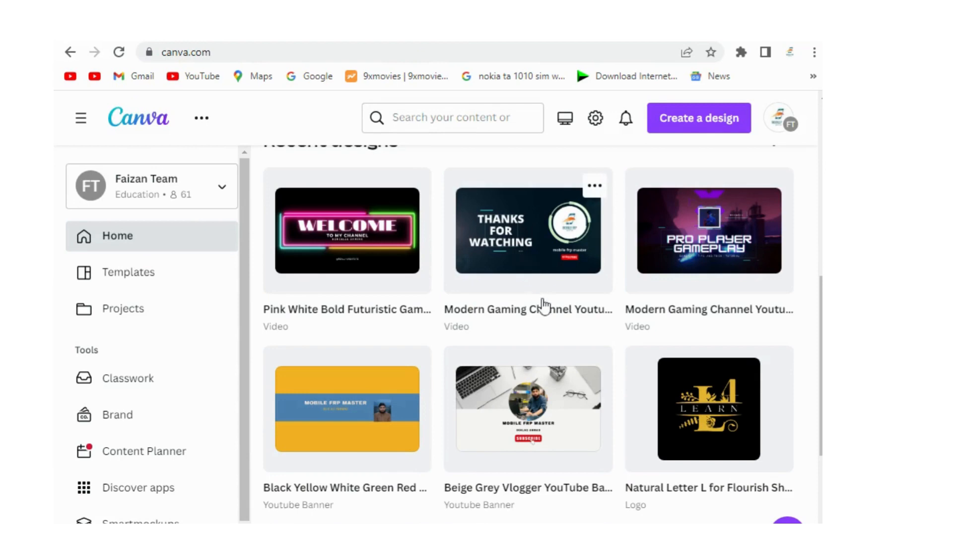
{"action": "left_click", "coordinate": [526, 232]}
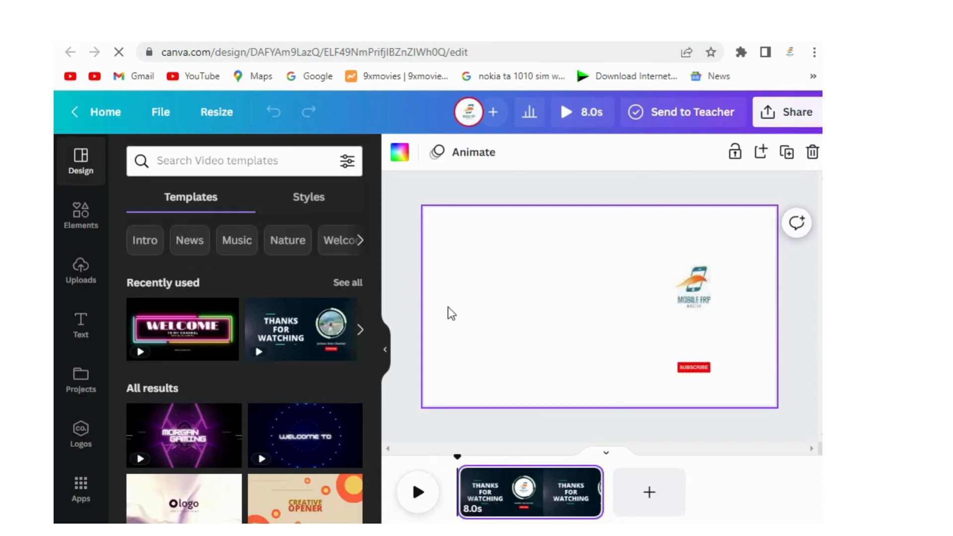
{"action": "left_click", "coordinate": [423, 499]}
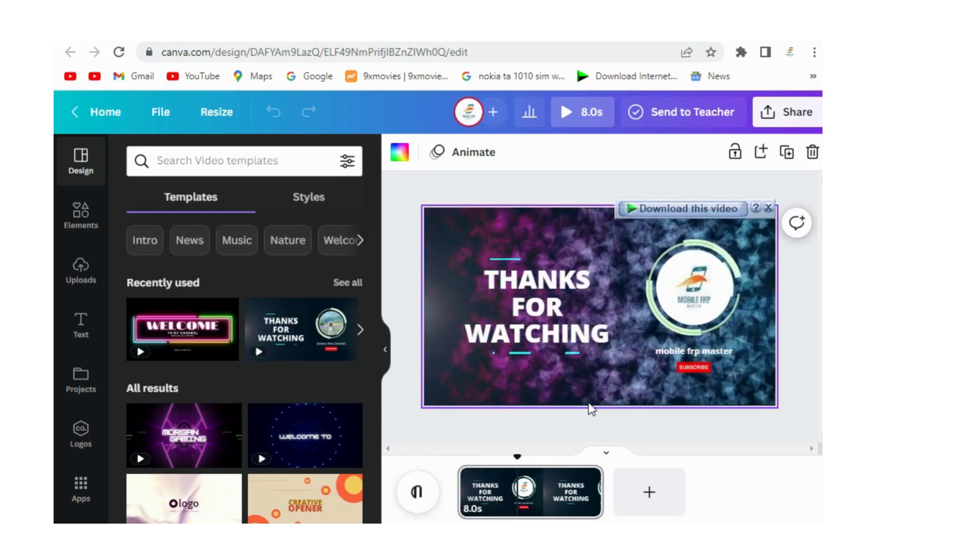
- Download the "Thanks for watching" design as an MP4 video at 1080p (HD) quality
{"action": "left_click", "coordinate": [165, 117]}
{"action": "left_click", "coordinate": [270, 422]}
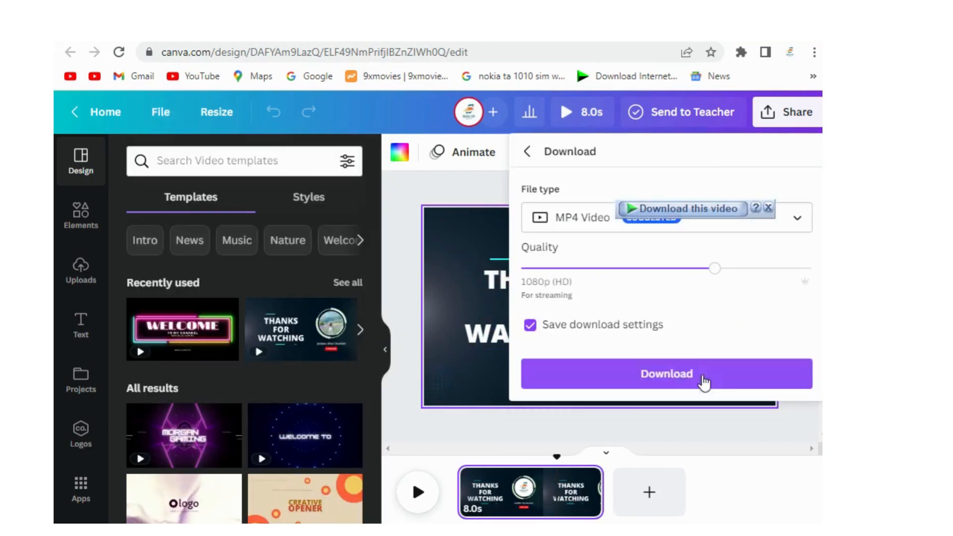
{"action": "left_click", "coordinate": [701, 380]}
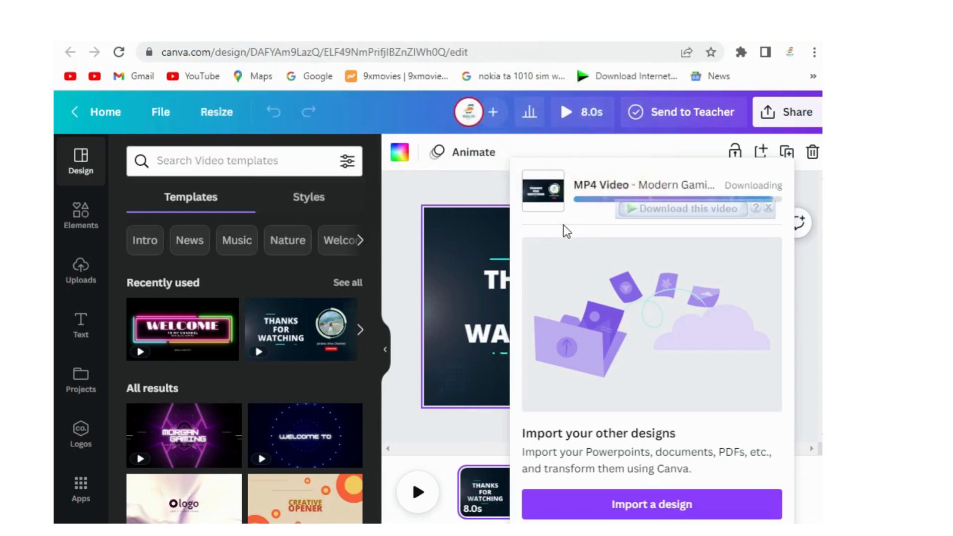
{"action": "scroll", "coordinate": [278, 372], "scroll_direction": "down", "scroll_amount": 5}
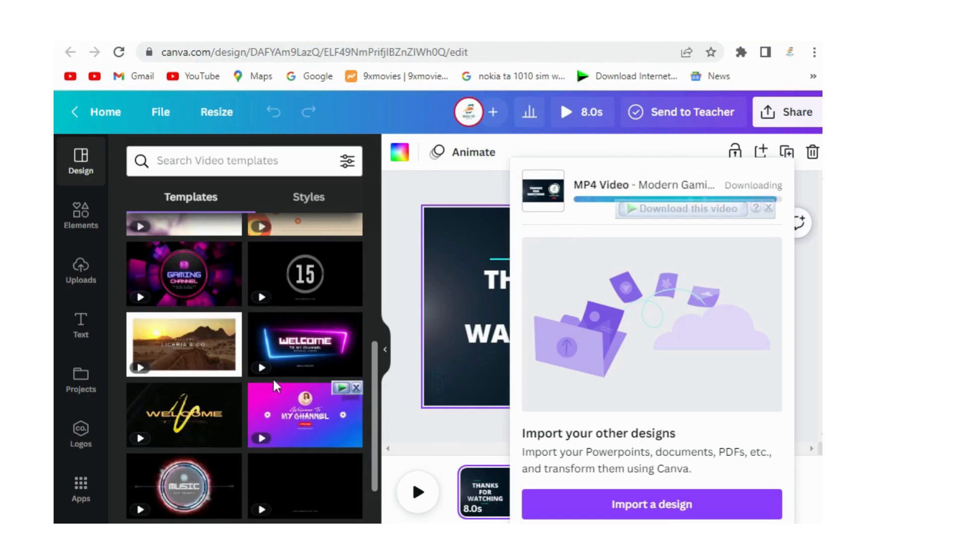
{"action": "scroll", "coordinate": [276, 382], "scroll_direction": "down", "scroll_amount": 5}
{"action": "scroll", "coordinate": [286, 377], "scroll_direction": "down", "scroll_amount": 4}
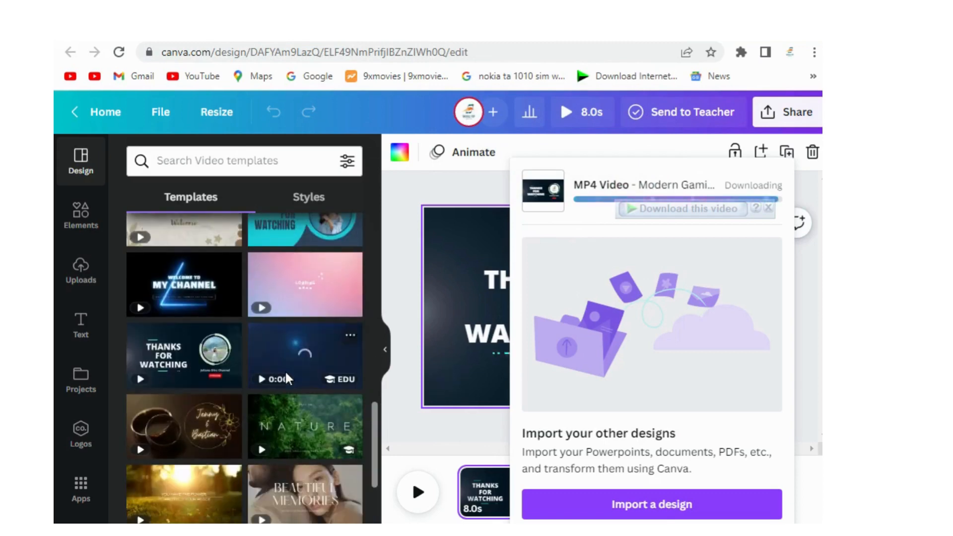
{"action": "scroll", "coordinate": [285, 372], "scroll_direction": "down", "scroll_amount": 5}
{"action": "scroll", "coordinate": [309, 375], "scroll_direction": "up", "scroll_amount": 5}
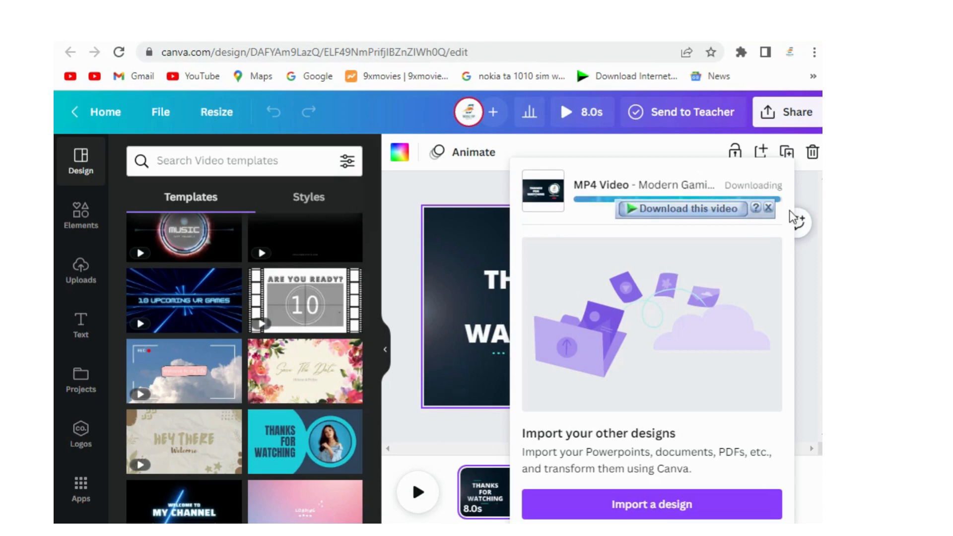
- Dismiss the video download overlay and save the exported MP4 to Downloads\Video as "Modern Gaming Channel Youtube Intro.mp4"
{"action": "left_click", "coordinate": [769, 207]}
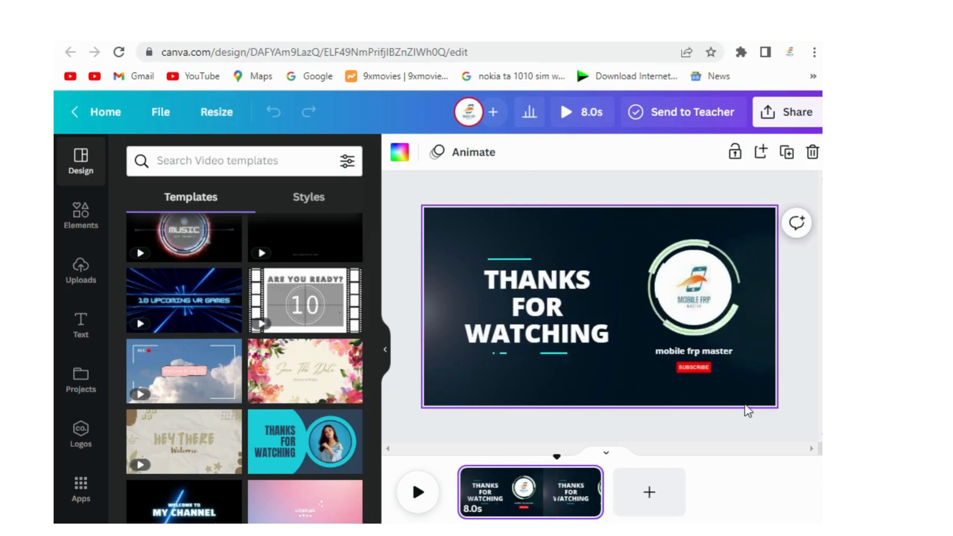
{"action": "left_click", "coordinate": [705, 298]}
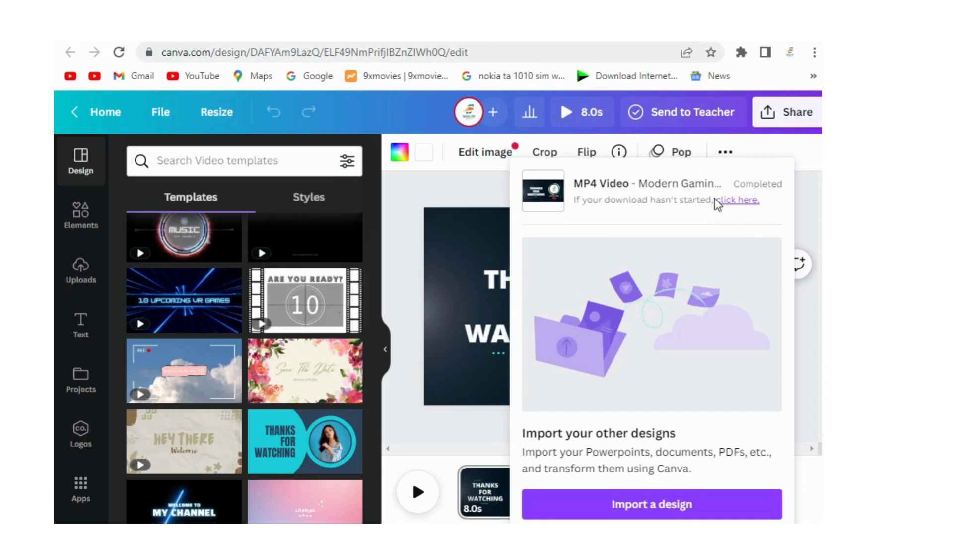
{"action": "left_click", "coordinate": [466, 359]}
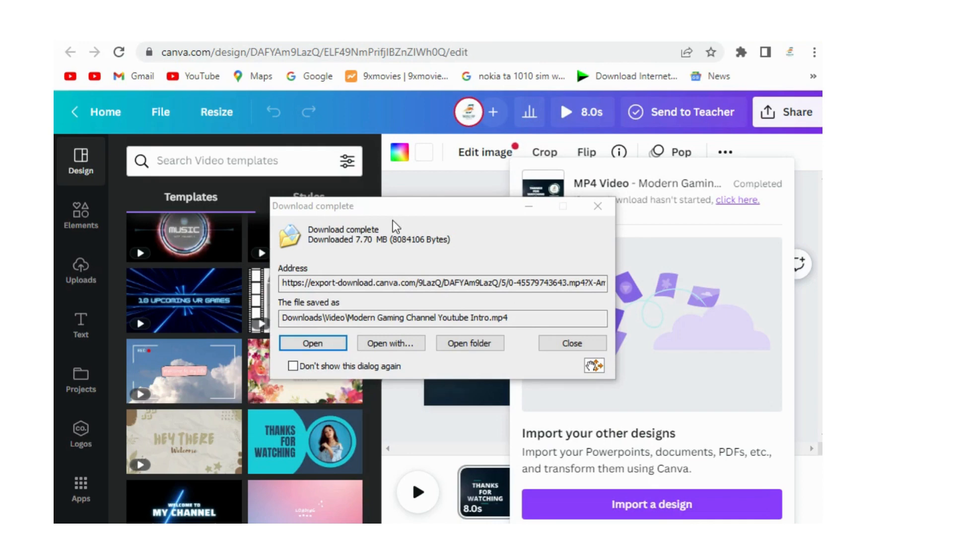
- Watch the downloaded "Modern Gaming Channel Youtube Intro" video from its folder, close the folder, and return to the Canva home page
{"action": "left_click", "coordinate": [470, 344]}
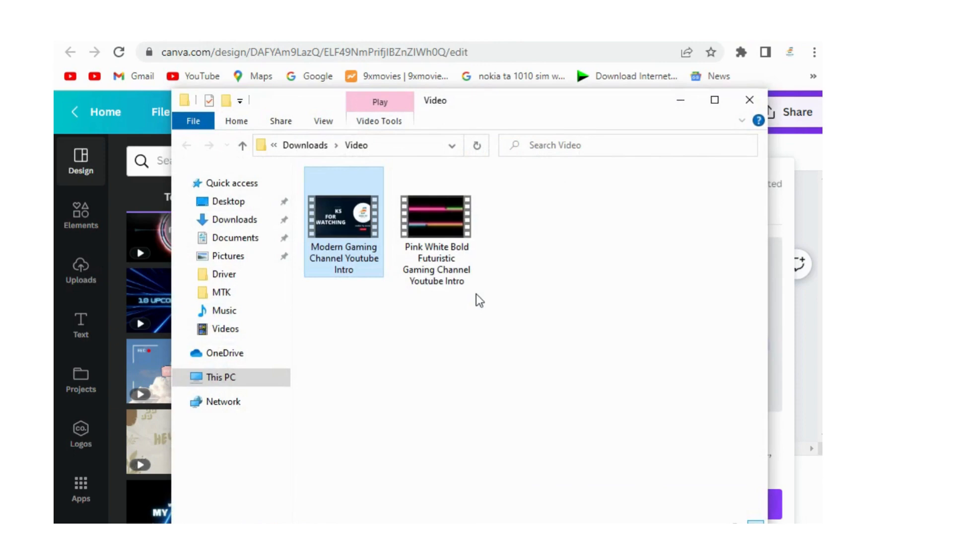
{"action": "double_click", "coordinate": [359, 231]}
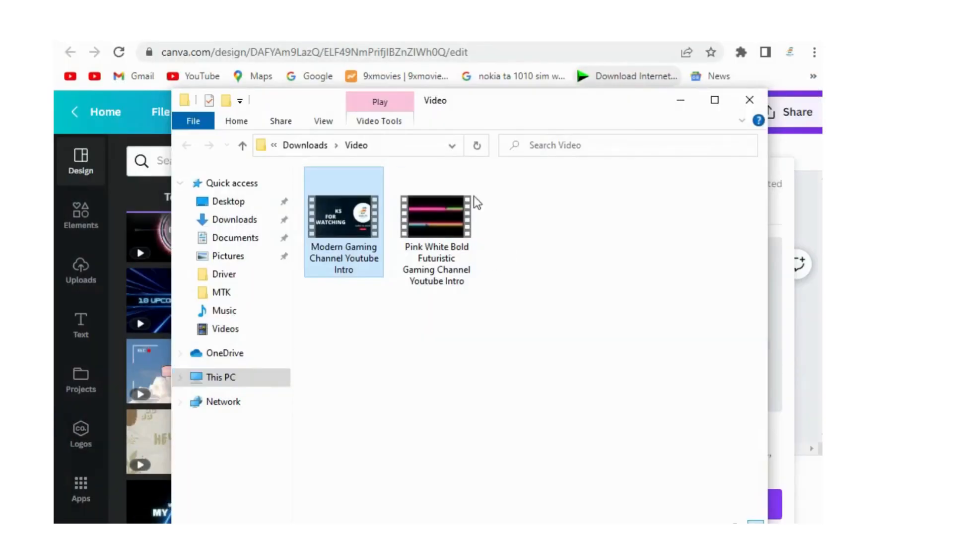
{"action": "left_click", "coordinate": [748, 100]}
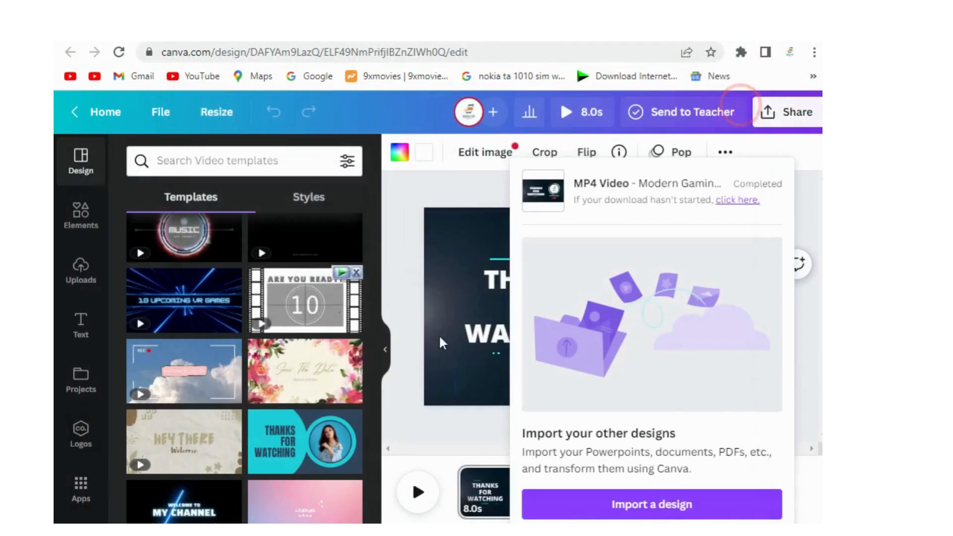
{"action": "left_click", "coordinate": [117, 110]}
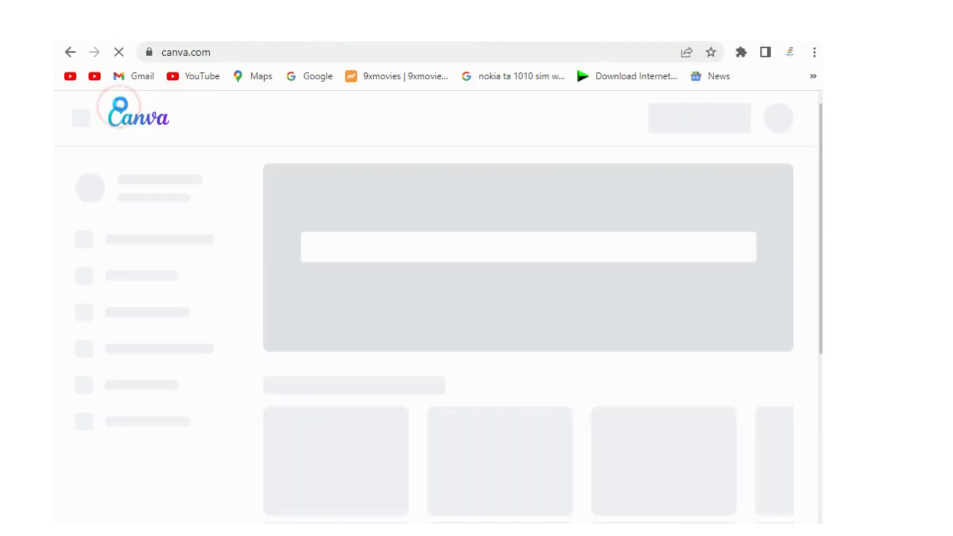